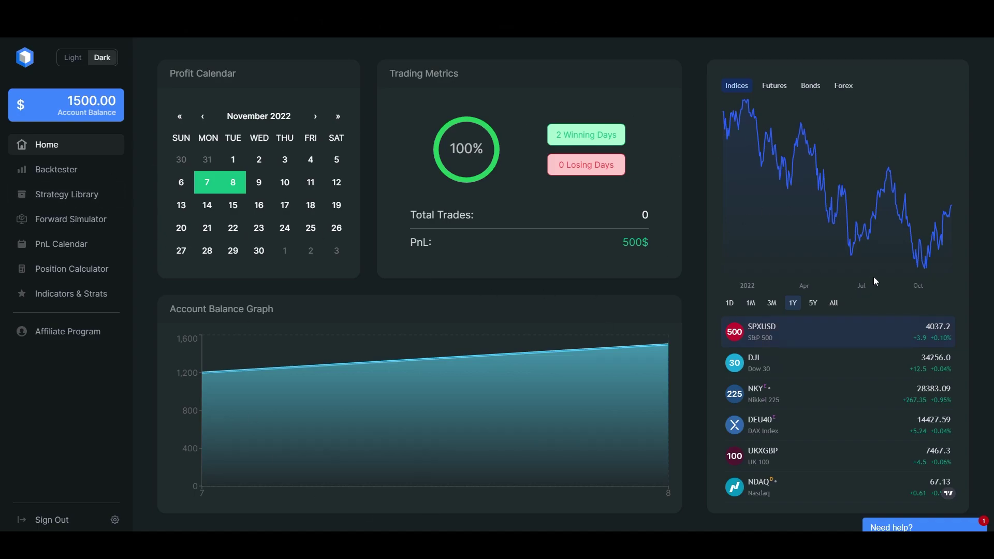
# Reset the Backtester and initialise it with a 1000 starting balance, 3% profit and 2% loss.
pyautogui.click(58, 168)
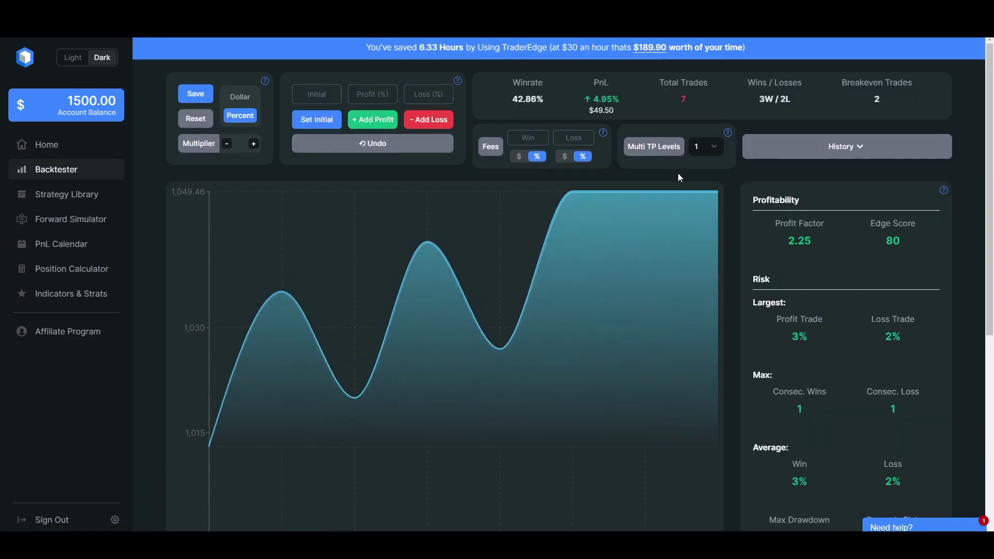
pyautogui.click(196, 118)
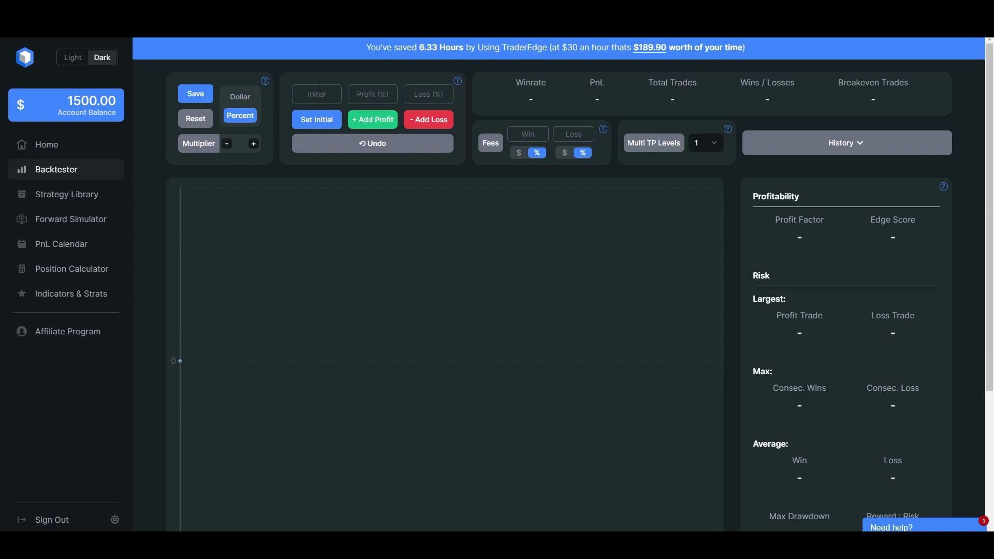
pyautogui.click(367, 97)
pyautogui.write('3')
pyautogui.click(430, 96)
pyautogui.write('2')
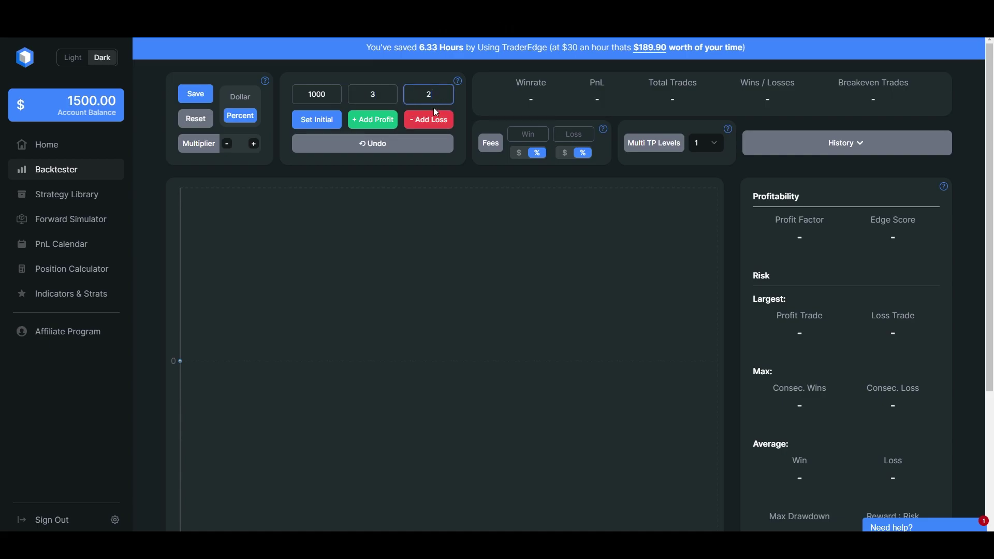
pyautogui.click(328, 120)
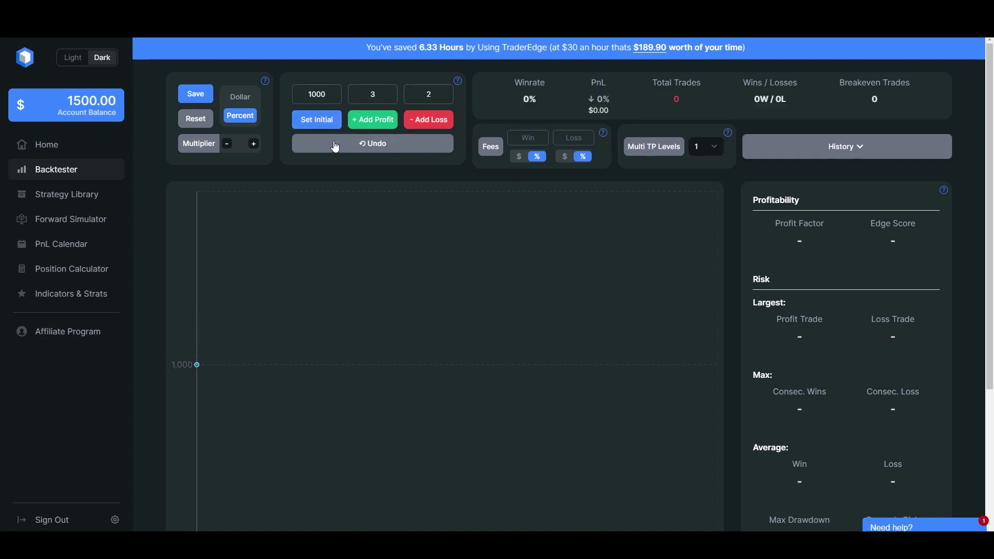
# Re-enter the Backtester's profit percentage as 3 and its loss percentage as 2.
pyautogui.scroll(-2, 435, 88)
pyautogui.scroll(2, 404, 101)
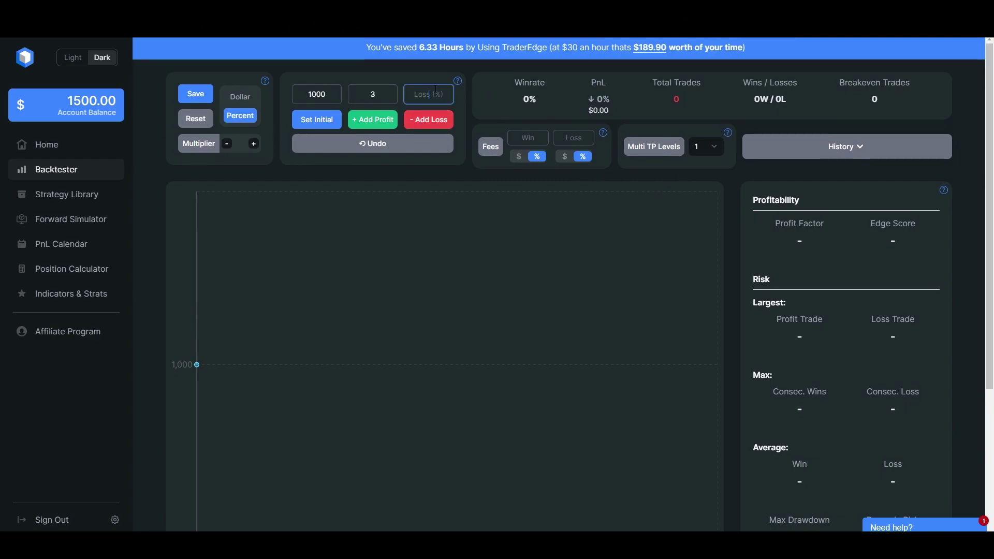
pyautogui.click(395, 98)
pyautogui.press('BackSpace')
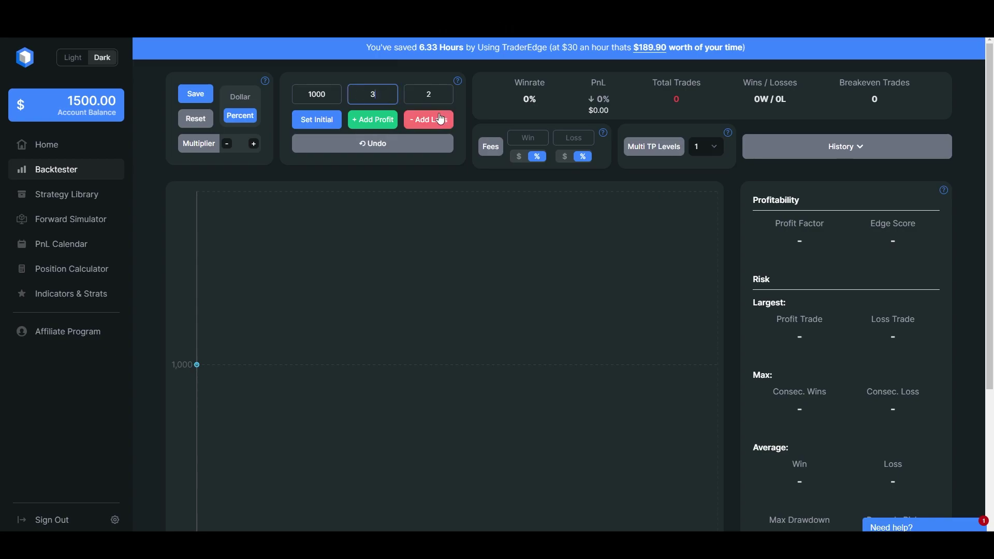
pyautogui.write('3')
pyautogui.click(404, 65)
# Examine the Community Comparisons section and its average EdgeScore statement below the balance graph.
pyautogui.scroll(-1, 567, 201)
pyautogui.scroll(1, 558, 194)
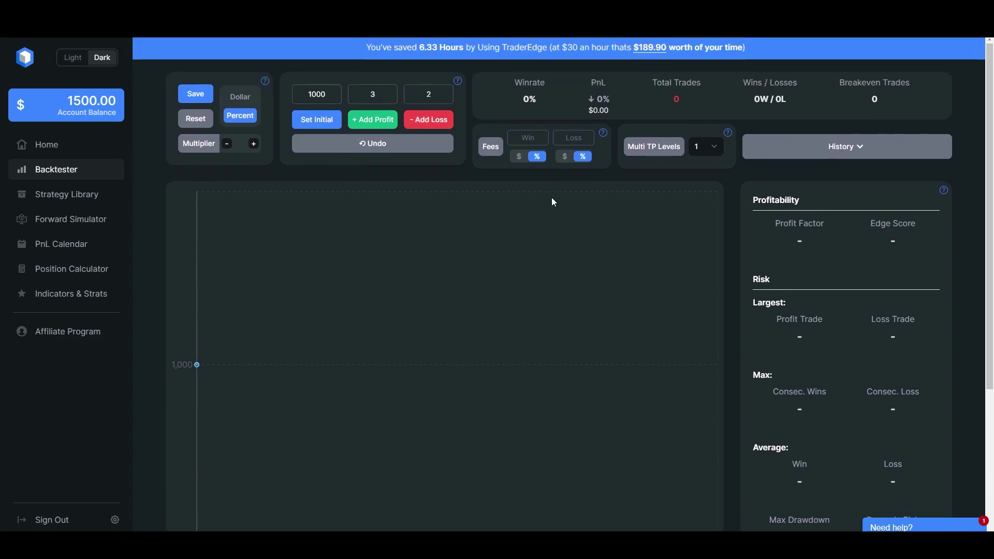
pyautogui.scroll(-2, 554, 200)
pyautogui.scroll(2, 539, 169)
pyautogui.scroll(-3, 535, 167)
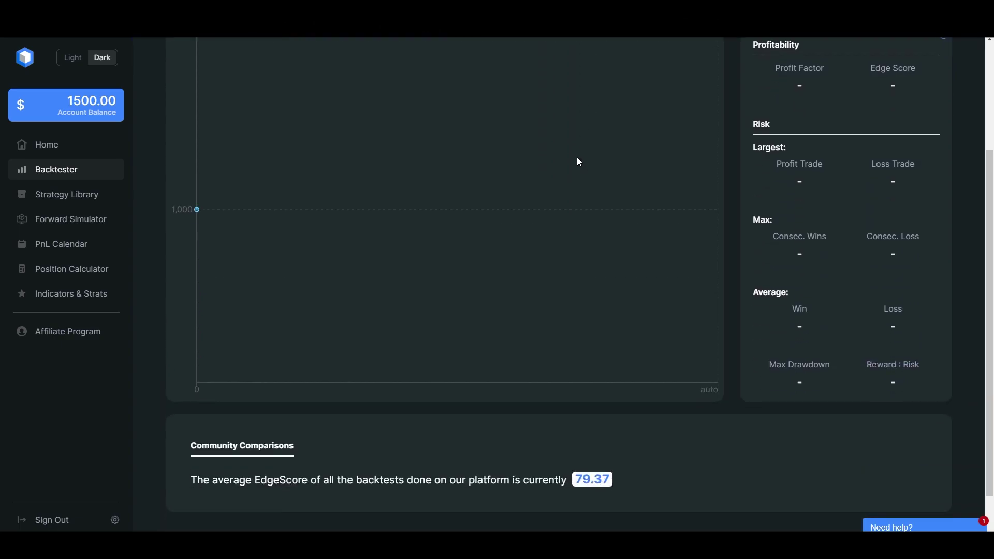
pyautogui.moveTo(206, 438); pyautogui.dragTo(284, 463)
pyautogui.moveTo(363, 480); pyautogui.dragTo(317, 480)
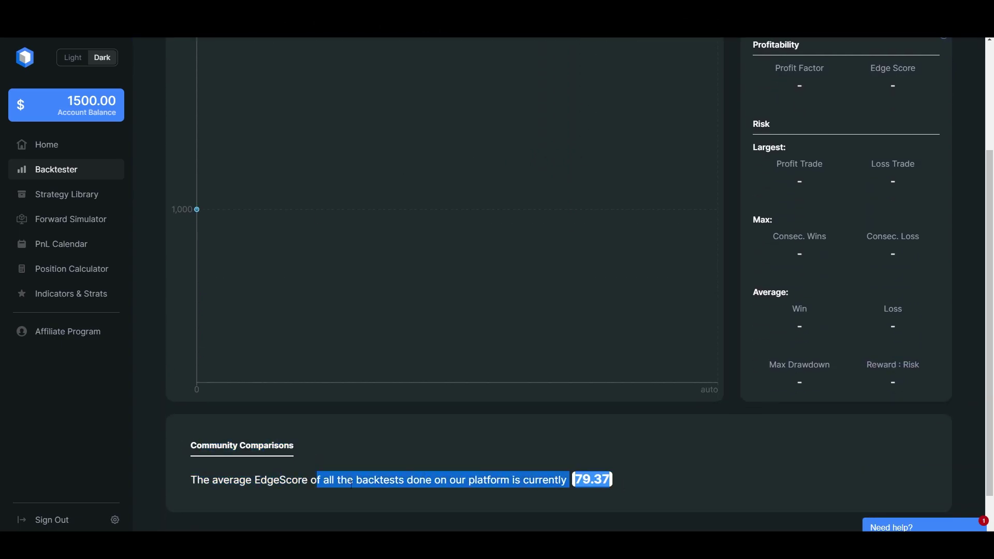
pyautogui.click(632, 455)
pyautogui.scroll(3, 813, 331)
# Read the Edge Score explanation and examine the profitability, risk and average metrics beside the graph.
pyautogui.moveTo(893, 224)
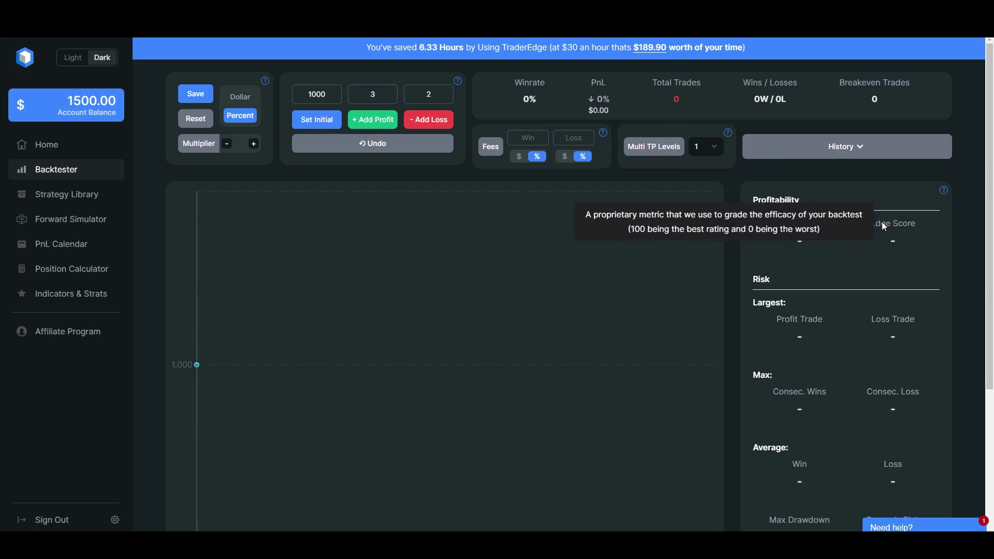
pyautogui.scroll(-2, 884, 249)
pyautogui.scroll(2, 881, 250)
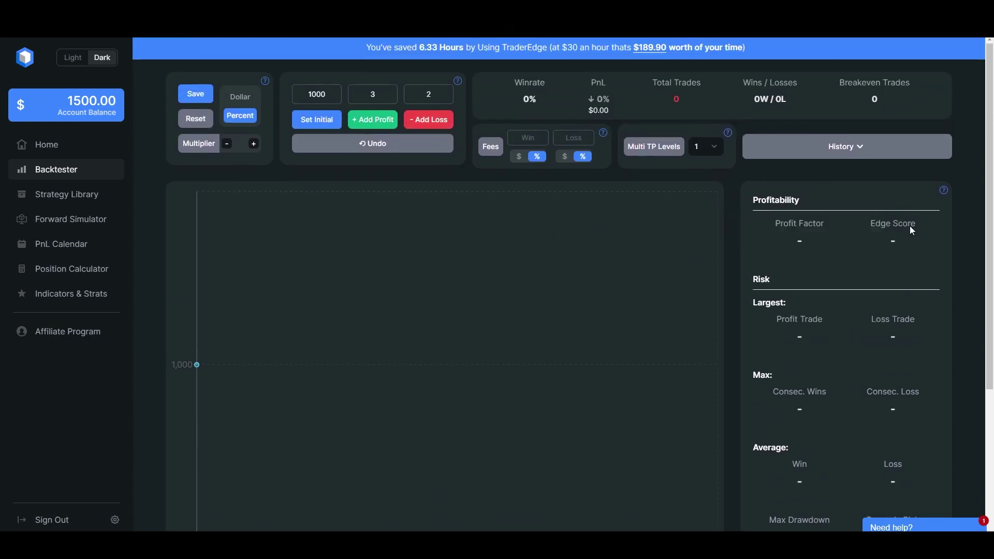
pyautogui.scroll(-1, 794, 186)
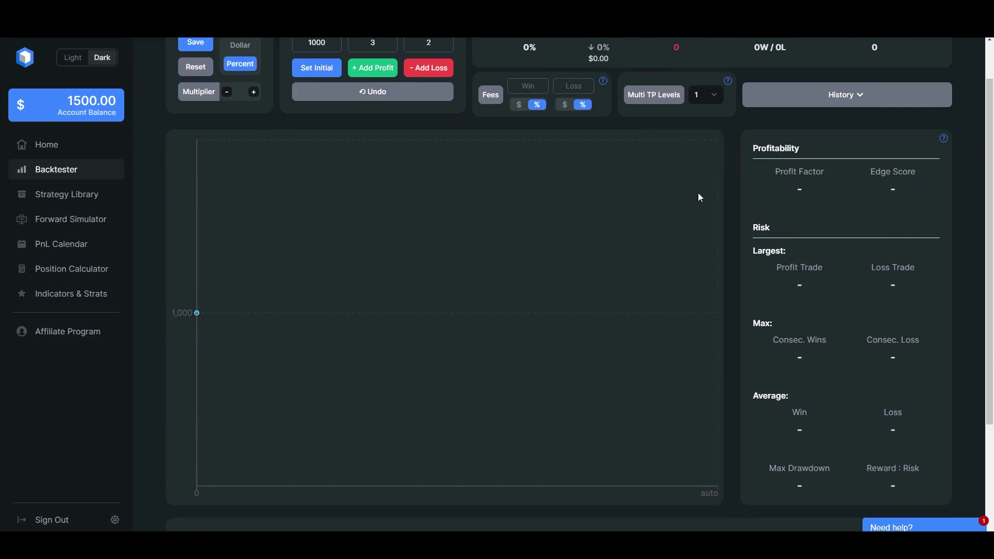
pyautogui.scroll(1, 753, 221)
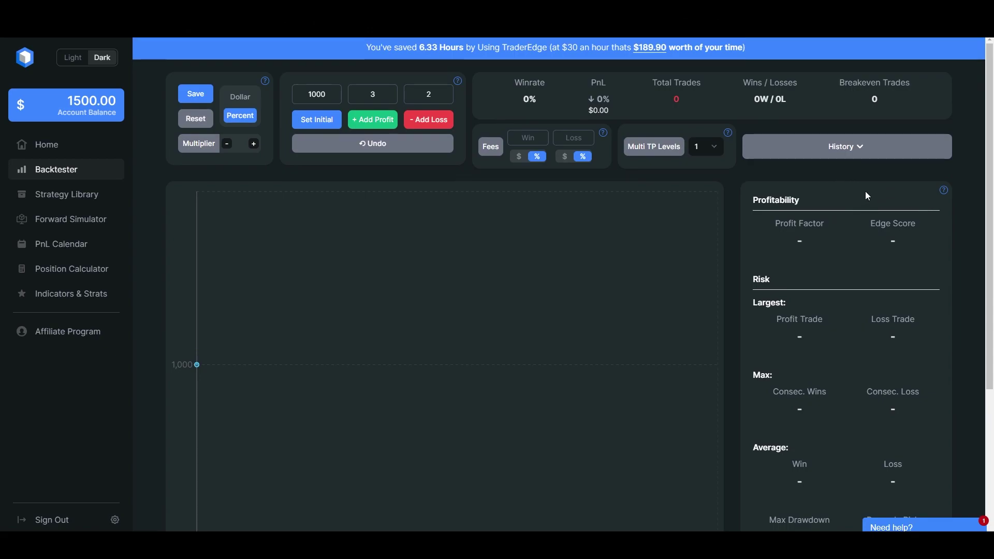
pyautogui.scroll(-1, 972, 214)
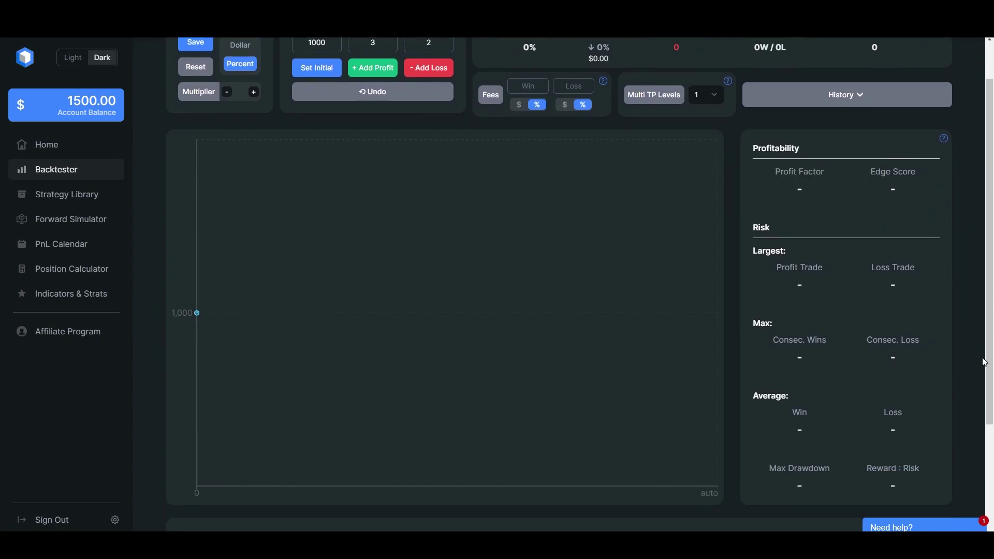
pyautogui.scroll(1, 828, 470)
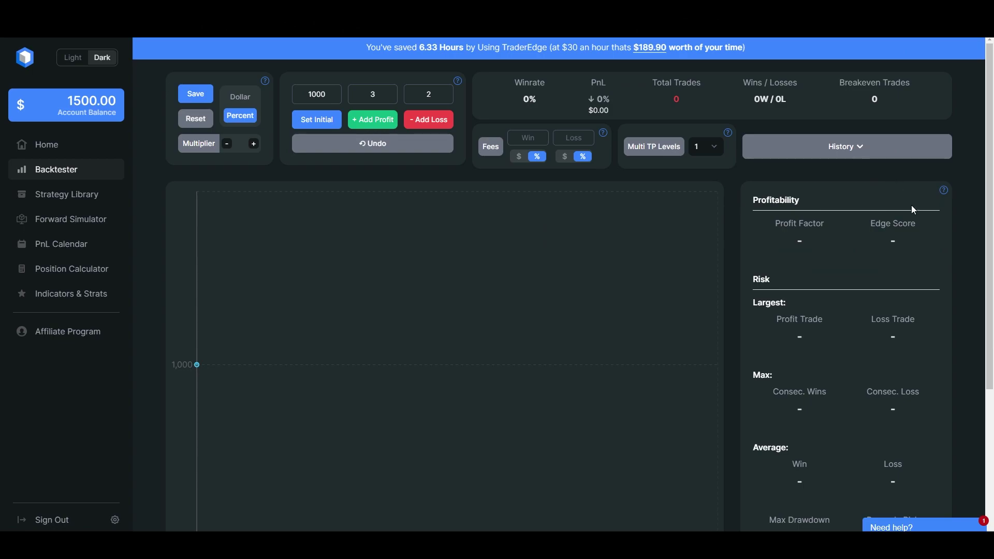
pyautogui.scroll(-1, 926, 217)
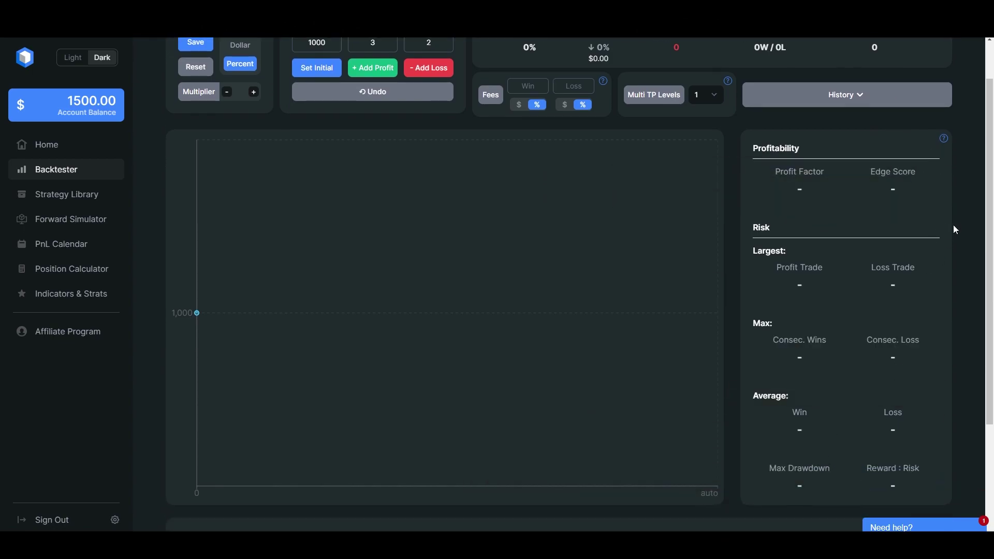
# Compare the community's average EdgeScore with the Backtester's own metrics.
pyautogui.scroll(-3, 697, 260)
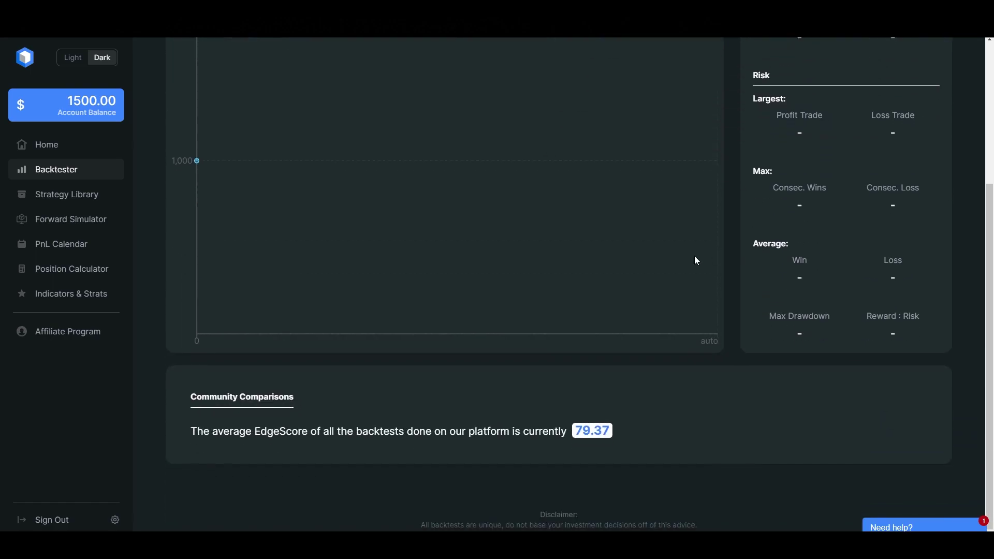
pyautogui.moveTo(615, 434); pyautogui.dragTo(585, 433)
pyautogui.scroll(4, 539, 403)
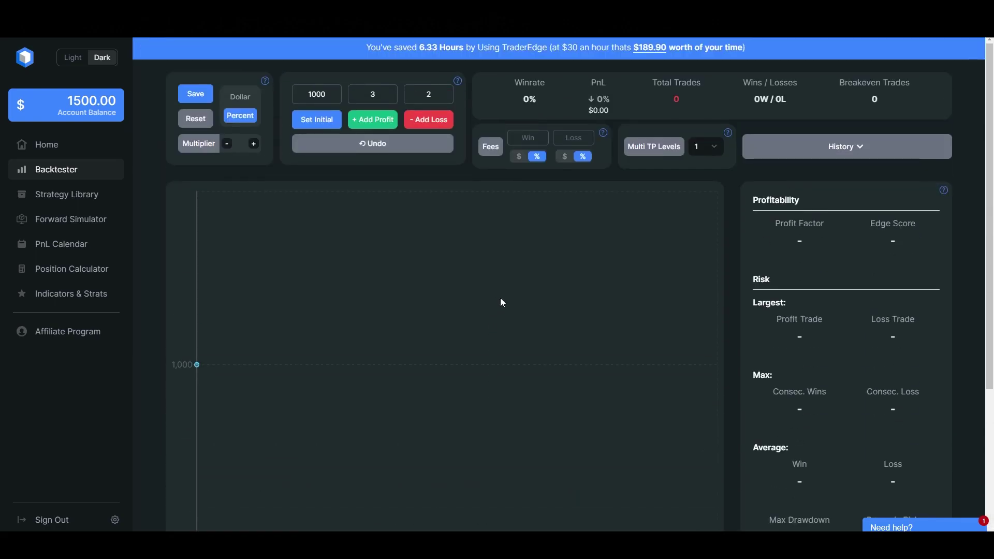
pyautogui.scroll(-4, 500, 302)
pyautogui.moveTo(614, 431); pyautogui.dragTo(567, 431)
pyautogui.click(566, 389)
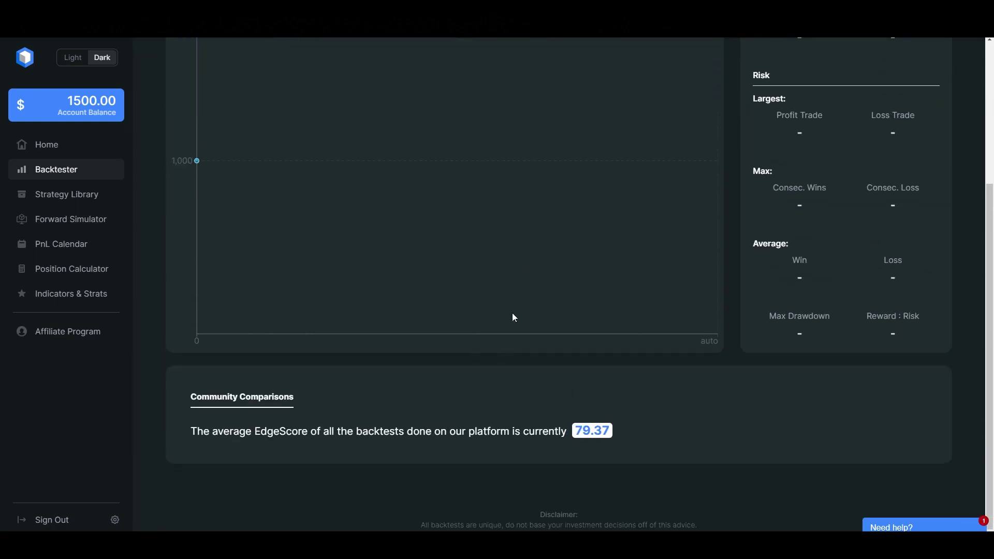
pyautogui.scroll(4, 455, 228)
pyautogui.scroll(-4, 378, 148)
pyautogui.scroll(4, 337, 145)
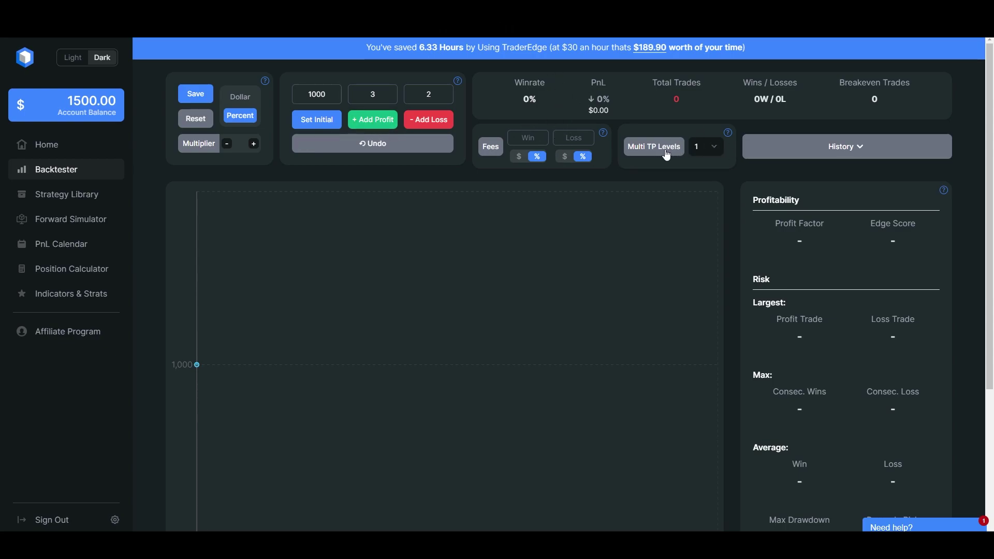
# Look at the Multi TP Levels choices and the trade History table, leaving both closed.
pyautogui.click(719, 148)
pyautogui.click(713, 148)
pyautogui.click(832, 149)
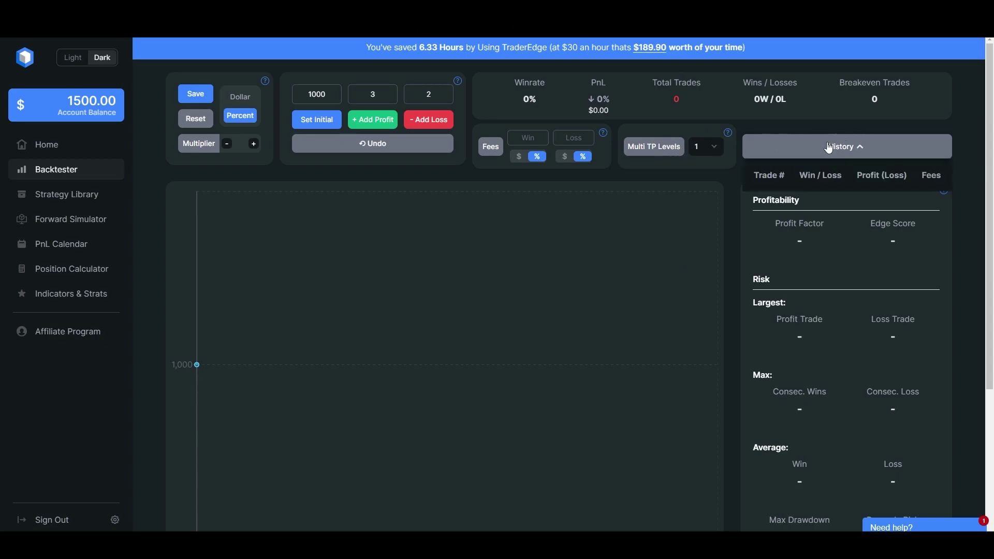
pyautogui.click(834, 152)
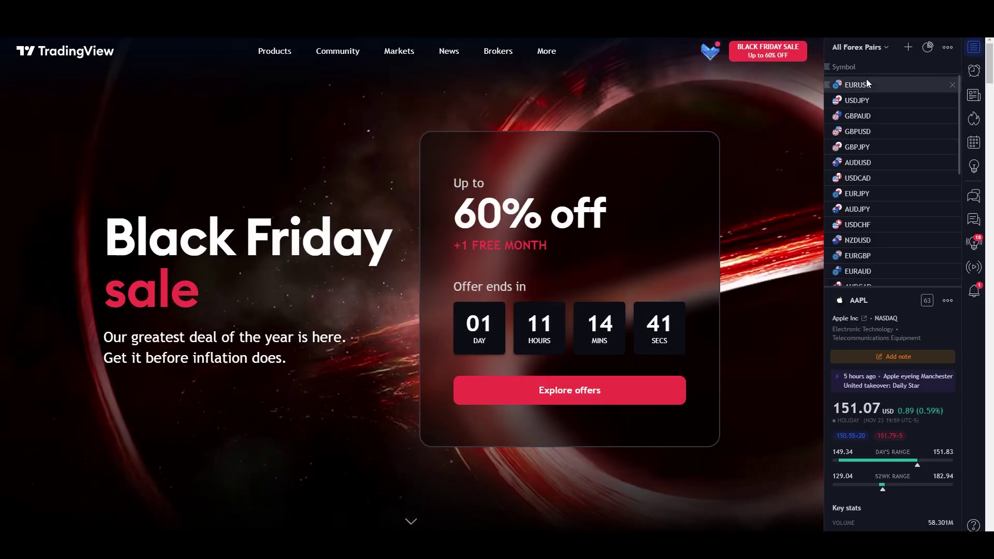
# Switch to TradingView and examine the GBPUSD daily chart's past price action with the HA Smoothed indicator.
pyautogui.click(867, 84)
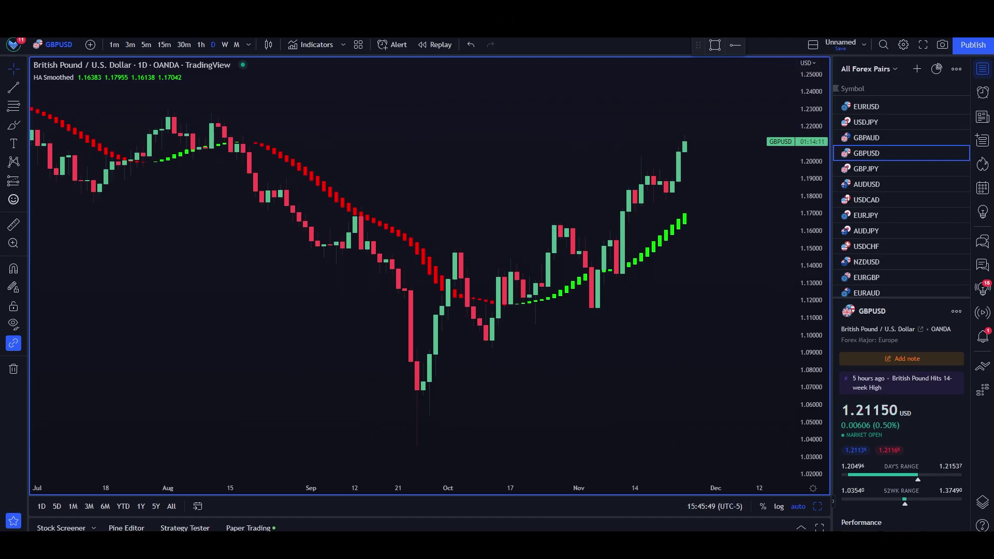
pyautogui.moveTo(523, 161); pyautogui.dragTo(616, 163)
pyautogui.scroll(4, 563, 167)
pyautogui.scroll(-5, 518, 171)
pyautogui.scroll(1, 409, 135)
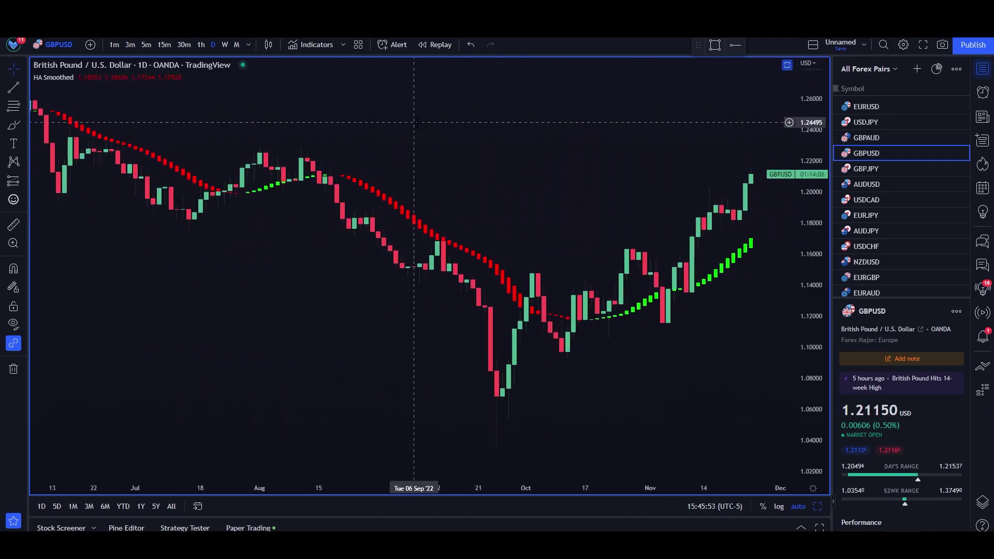
pyautogui.scroll(4, 418, 123)
pyautogui.moveTo(418, 124); pyautogui.dragTo(543, 189)
pyautogui.moveTo(323, 156); pyautogui.dragTo(479, 132)
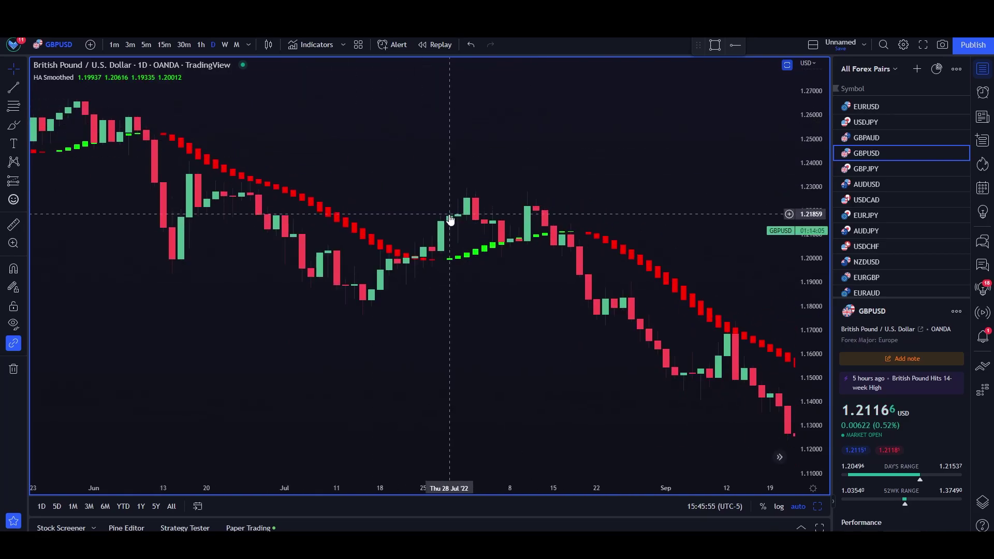
pyautogui.scroll(-6, 450, 219)
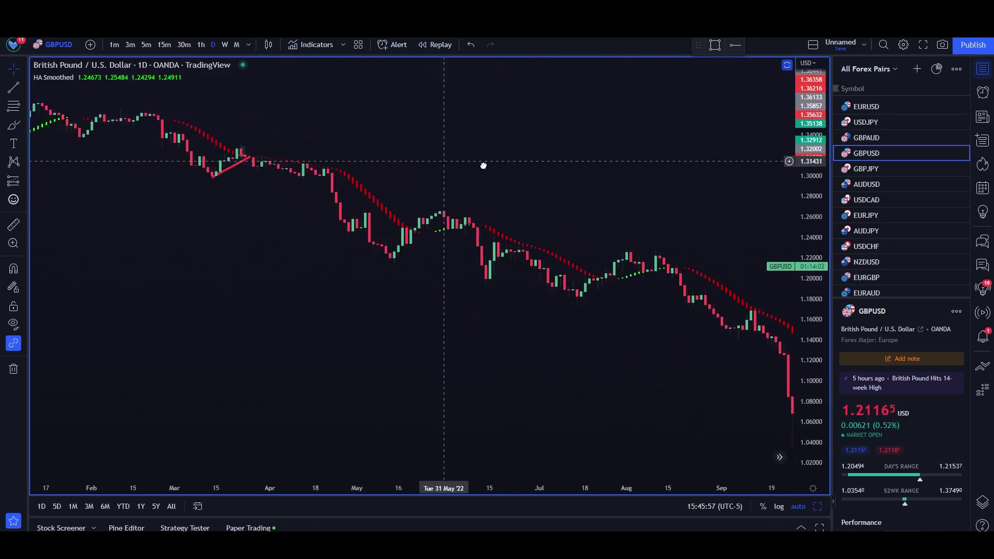
# Remove the existing drawings from the GBPUSD chart.
pyautogui.moveTo(484, 166); pyautogui.dragTo(514, 170)
pyautogui.rightClick(285, 279)
pyautogui.click(360, 486)
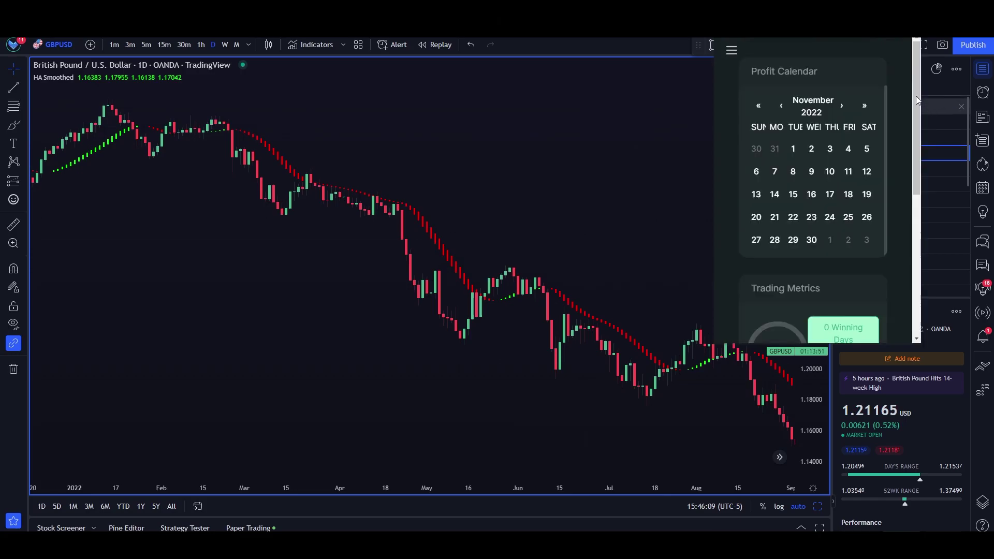
# Open the Backtester in the TraderEdge extension popup over the chart, examine its controls and leave the popup.
pyautogui.click(723, 50)
pyautogui.click(791, 167)
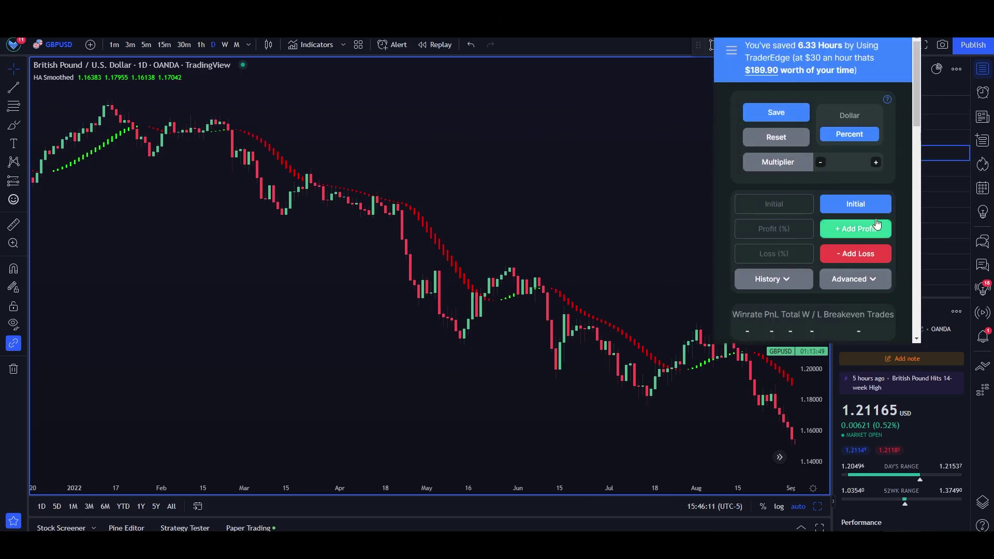
pyautogui.scroll(-4, 841, 219)
pyautogui.scroll(4, 869, 198)
pyautogui.scroll(-2, 839, 240)
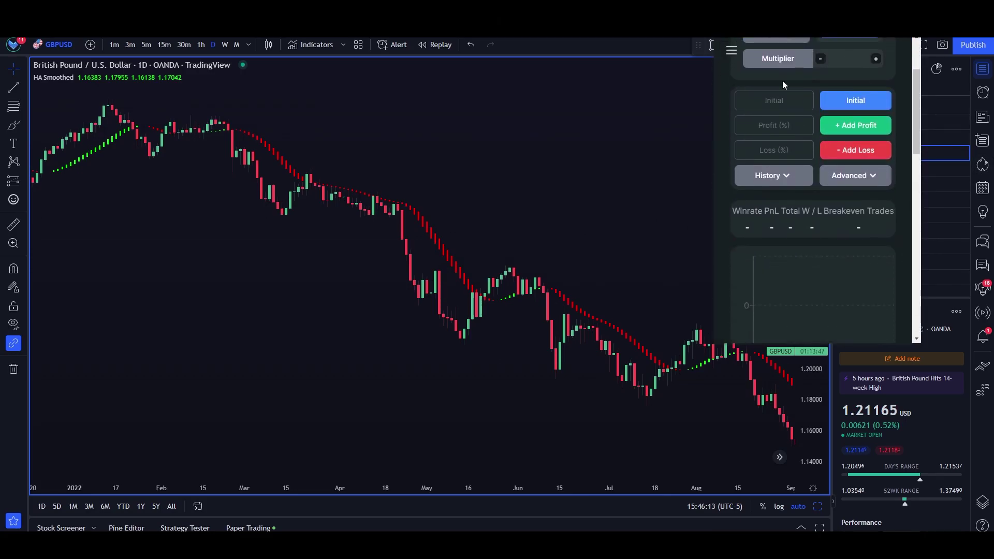
pyautogui.scroll(3, 781, 85)
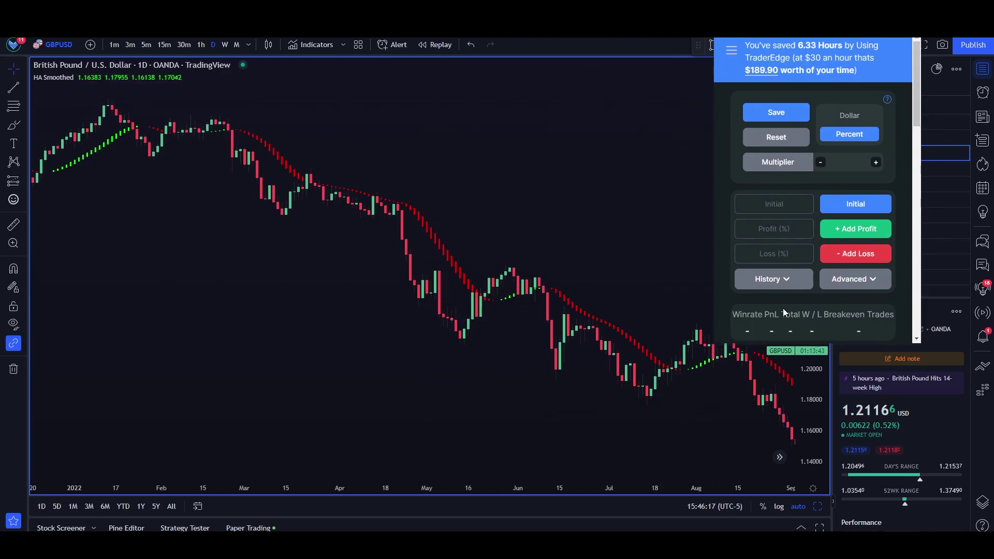
pyautogui.scroll(-2, 739, 192)
pyautogui.scroll(2, 739, 192)
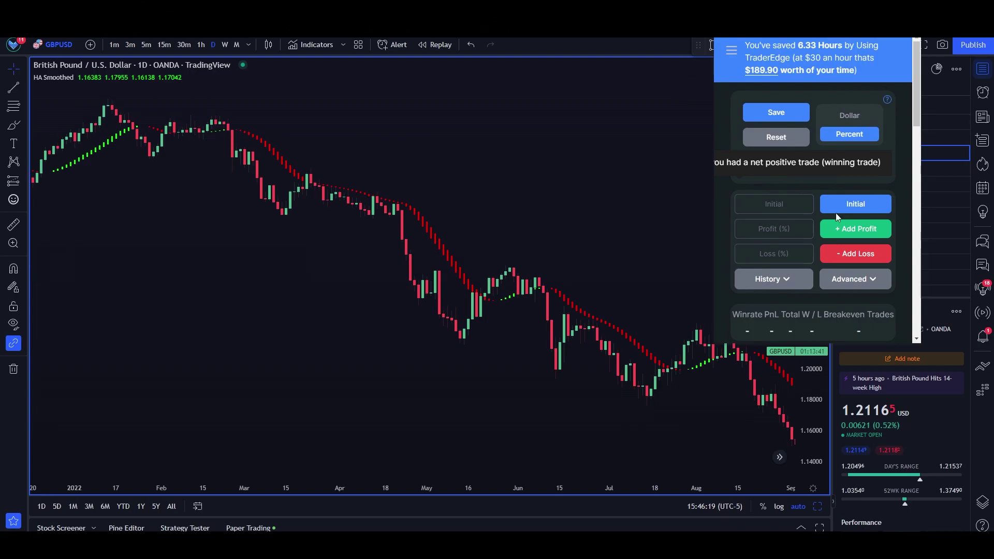
pyautogui.click(912, 26)
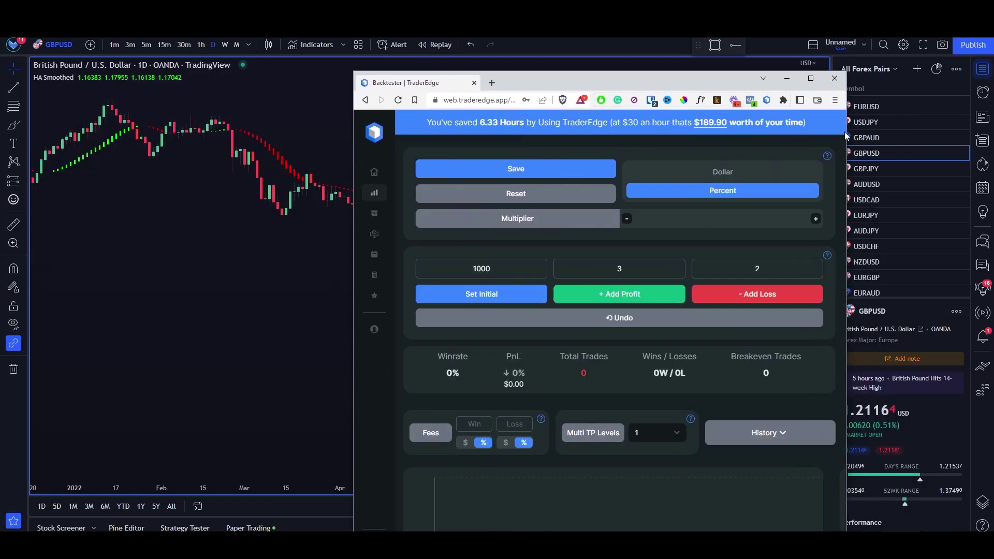
# Narrow the TraderEdge Backtester window and move it to the left side of the desktop.
pyautogui.moveTo(847, 165); pyautogui.dragTo(613, 167)
pyautogui.moveTo(455, 87); pyautogui.dragTo(200, 18)
pyautogui.scroll(-2, 289, 153)
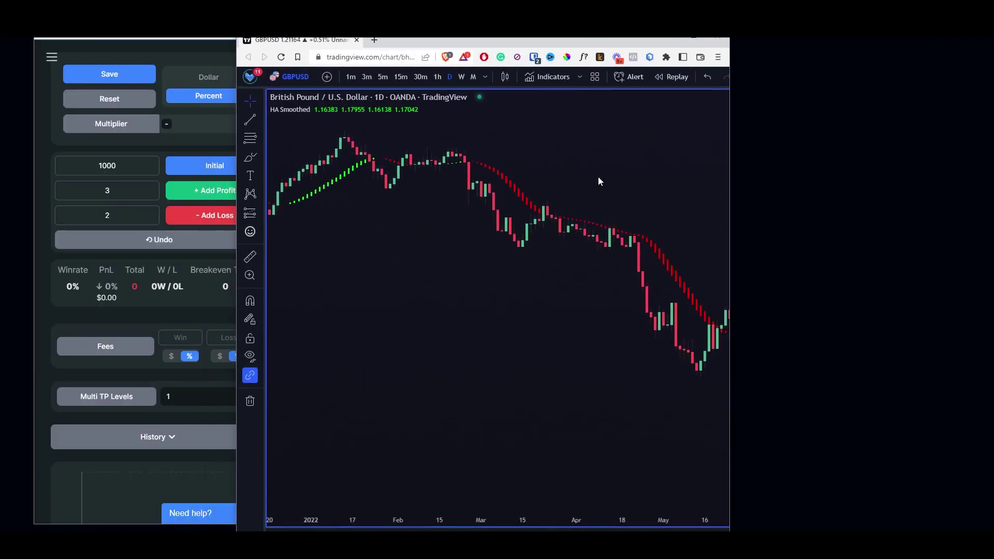
# Fit the TradingView window into the space beside the Backtester and hide its watchlist.
pyautogui.moveTo(534, 37); pyautogui.dragTo(583, 10)
pyautogui.moveTo(781, 228); pyautogui.dragTo(971, 209)
pyautogui.click(959, 71)
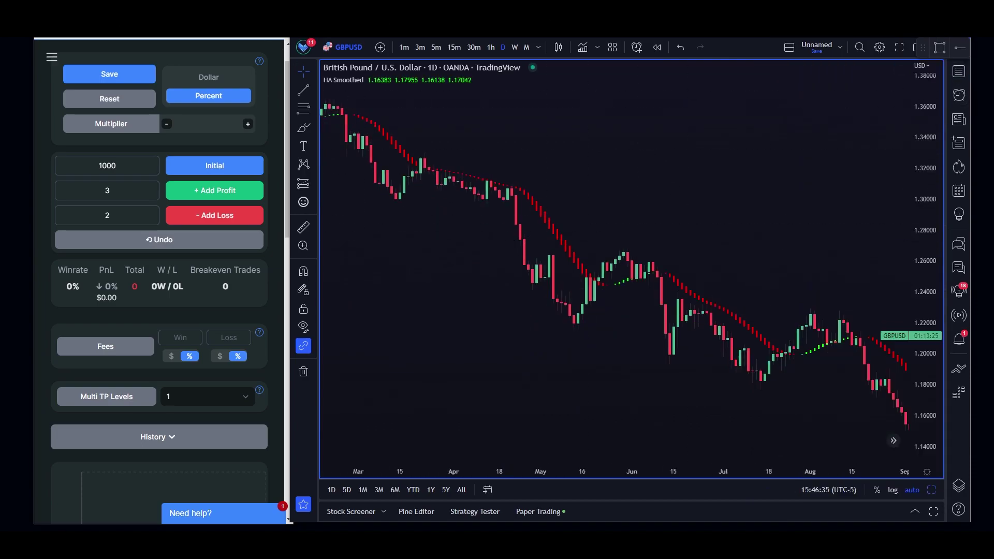
pyautogui.moveTo(583, 11); pyautogui.dragTo(553, 12)
pyautogui.moveTo(941, 208); pyautogui.dragTo(988, 208)
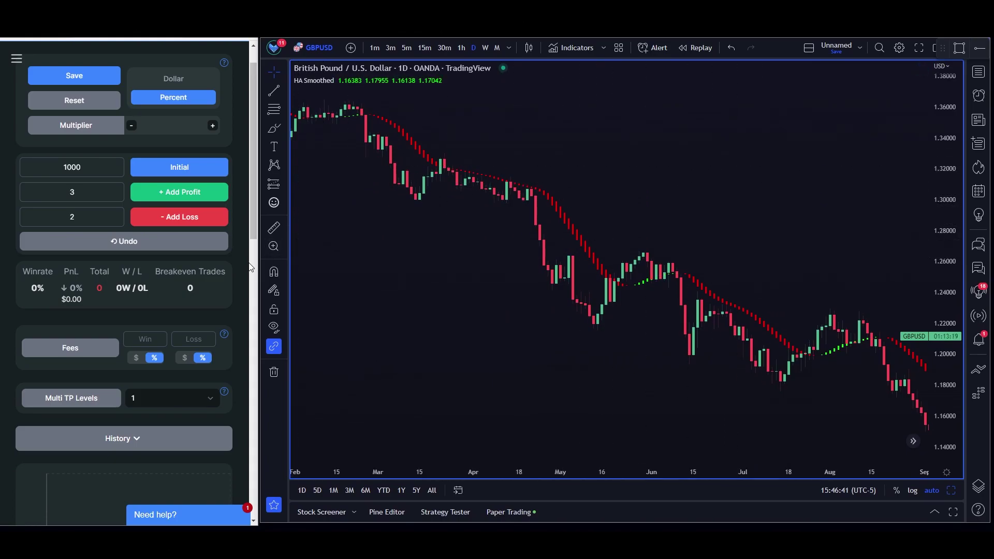
# Place a long position on the GBPUSD daily chart at the 24 Dec 2021 candle with entry at about 1.3393.
pyautogui.scroll(2, 580, 168)
pyautogui.moveTo(331, 181); pyautogui.dragTo(875, 280)
pyautogui.scroll(7, 804, 289)
pyautogui.scroll(-5, 712, 179)
pyautogui.moveTo(602, 295); pyautogui.dragTo(466, 213)
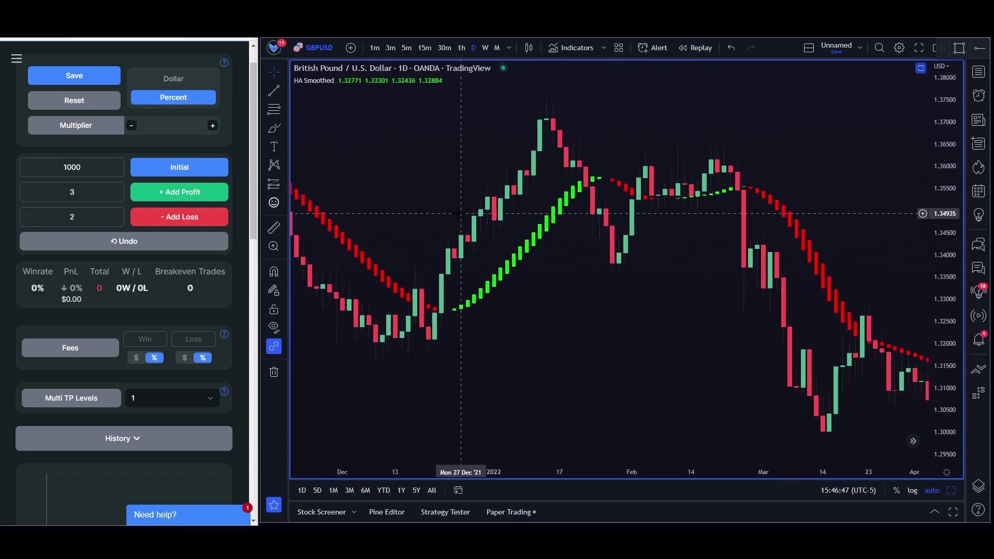
pyautogui.click(287, 183)
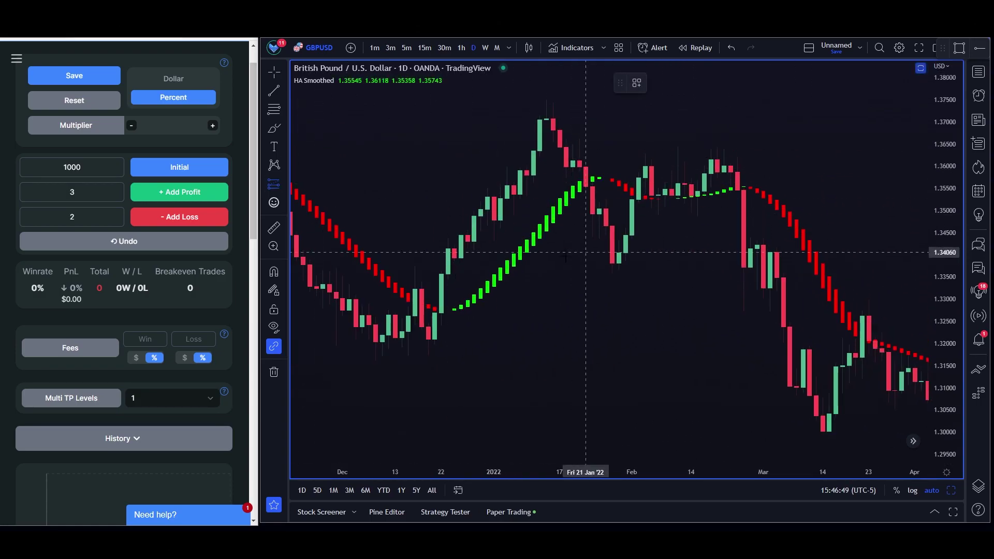
pyautogui.click(329, 184)
pyautogui.click(454, 257)
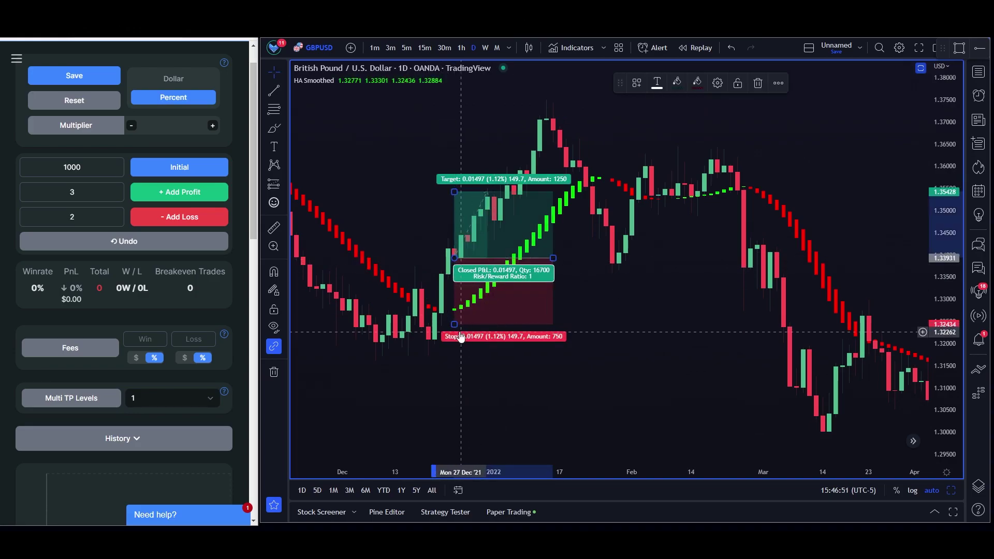
# Set the long position's stop to about 1.3189 and target to about 1.3699, extend it to 18 Jan 2022, and record a 3% profit.
pyautogui.moveTo(454, 333)
pyautogui.mouseDown()
pyautogui.moveTo(488, 338)
pyautogui.moveTo(487, 349)
pyautogui.mouseUp()
pyautogui.moveTo(454, 193); pyautogui.dragTo(468, 153)
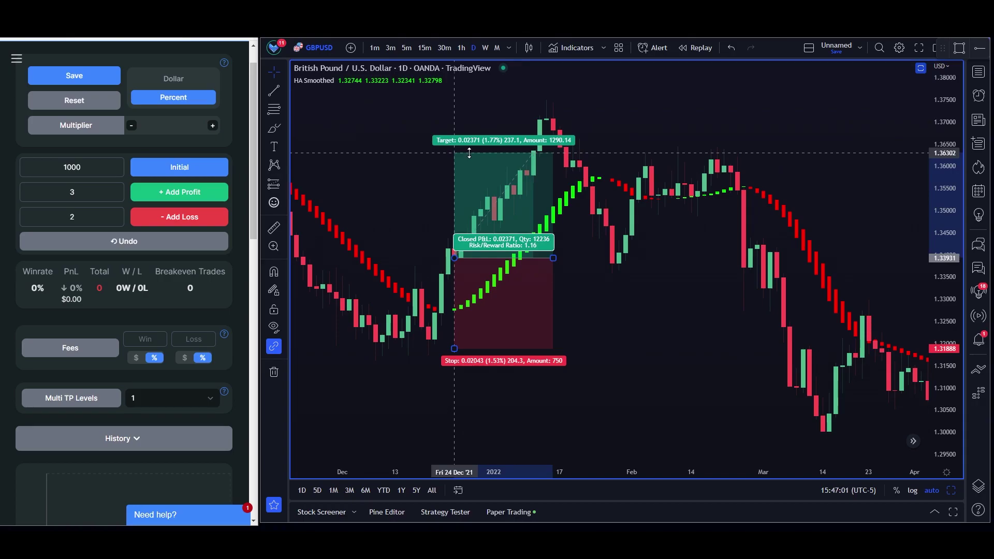
pyautogui.moveTo(469, 153); pyautogui.dragTo(456, 122)
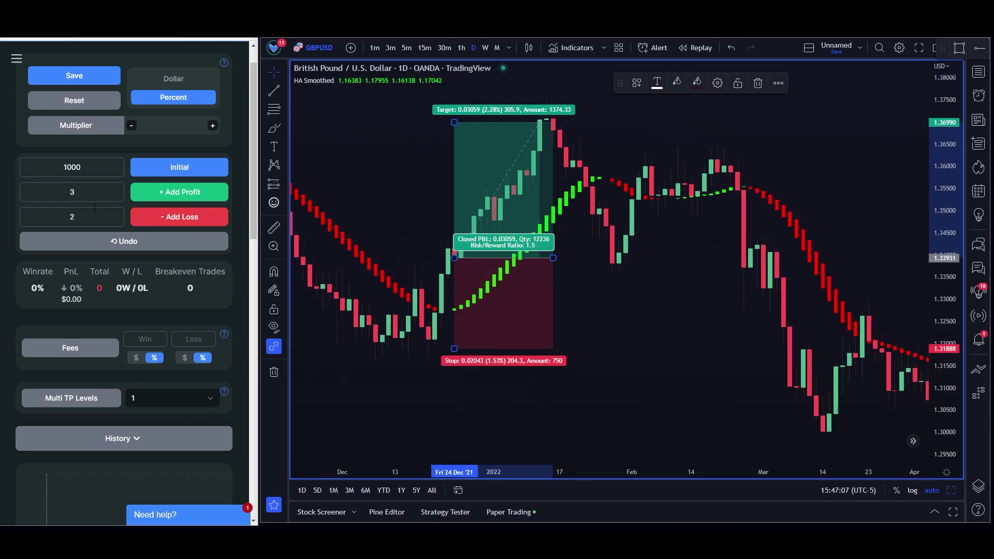
pyautogui.click(599, 273)
pyautogui.moveTo(552, 259); pyautogui.dragTo(567, 259)
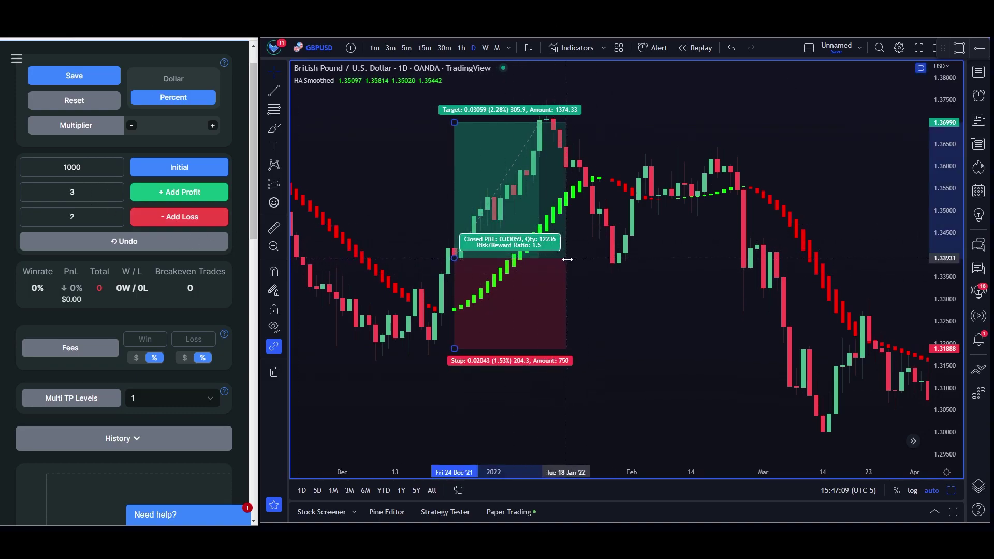
pyautogui.click(606, 269)
pyautogui.click(179, 196)
# Place a short position at the 27 Jan 2022 candle with entry at about 1.3374.
pyautogui.hscroll(3, 643, 349)
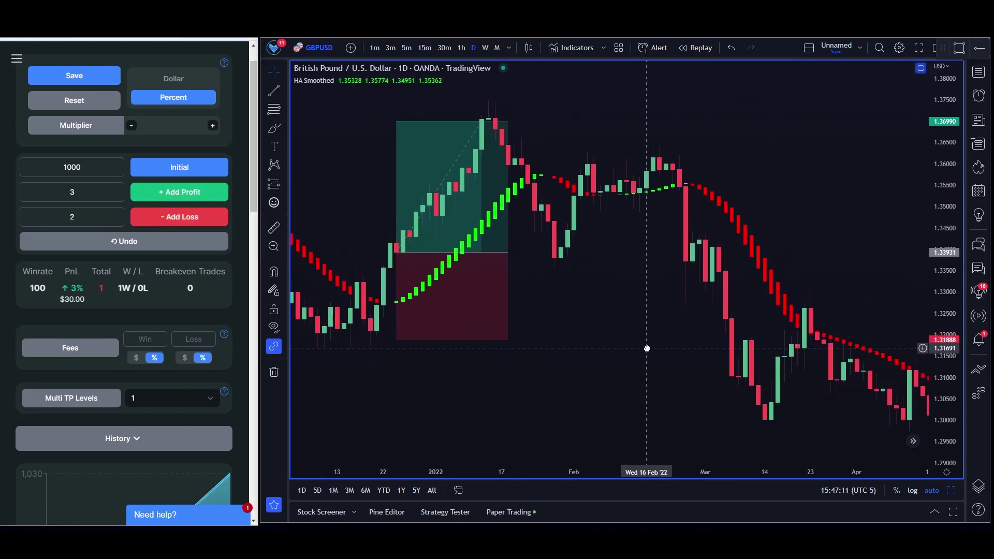
pyautogui.hscroll(3, 582, 311)
pyautogui.click(284, 185)
pyautogui.click(331, 215)
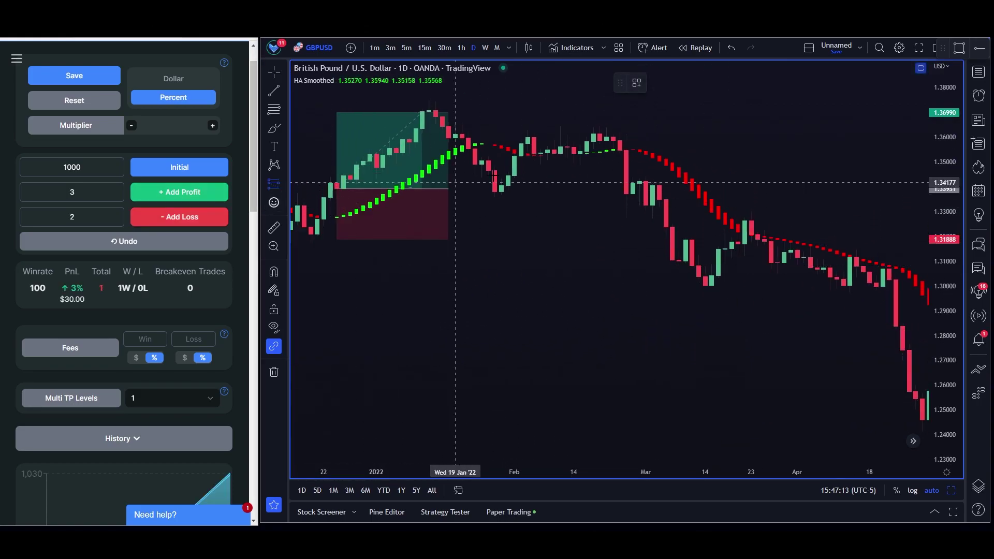
pyautogui.click(494, 192)
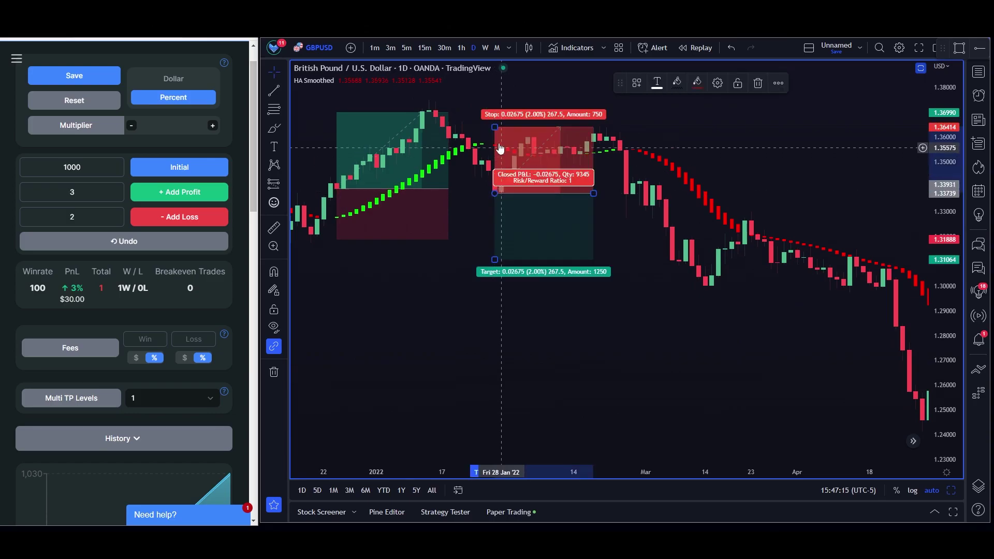
# Set the short position's stop to about 1.3714 and target to about 1.2863, and extend it to late April 2022.
pyautogui.moveTo(497, 130)
pyautogui.mouseDown()
pyautogui.moveTo(501, 110)
pyautogui.moveTo(503, 119)
pyautogui.mouseUp()
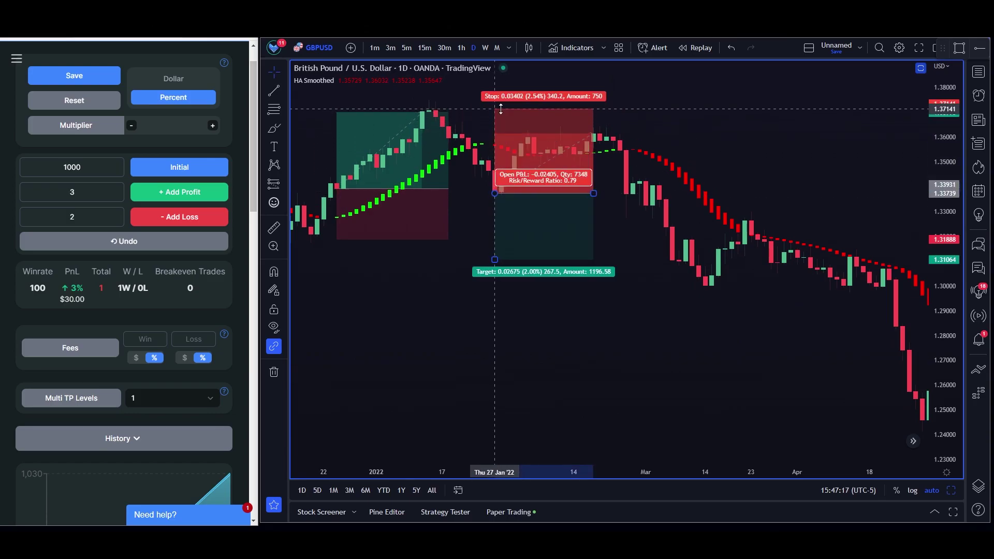
pyautogui.click(501, 109)
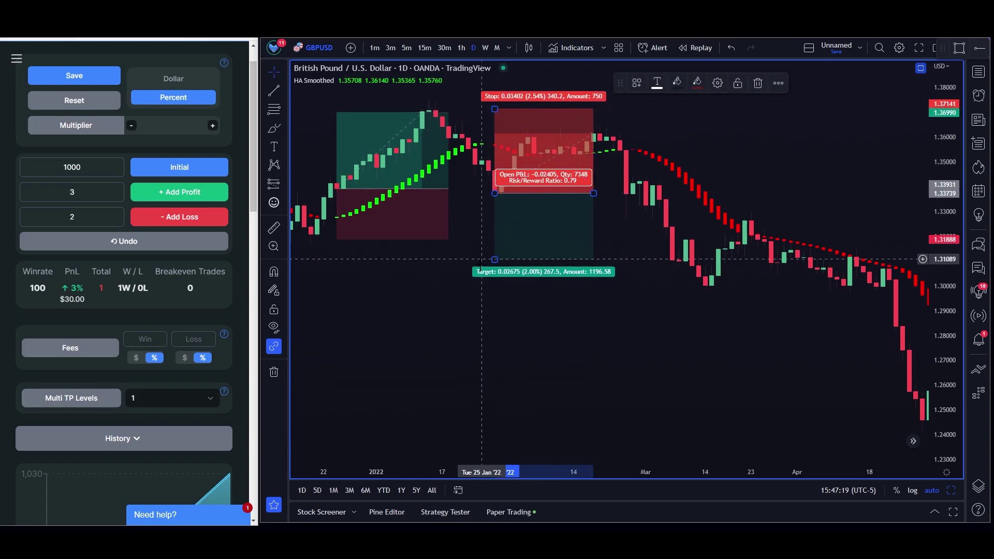
pyautogui.moveTo(495, 259); pyautogui.dragTo(520, 320)
pyautogui.moveTo(594, 193); pyautogui.dragTo(902, 208)
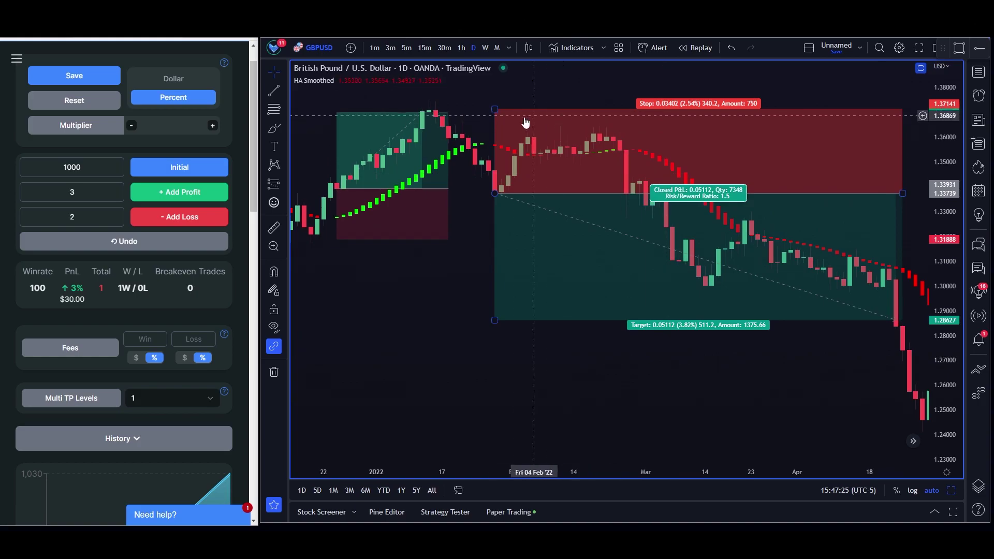
# Examine the long and short positions against the candles and the smoothed Heikin Ashi trend at different zoom levels.
pyautogui.moveTo(639, 367); pyautogui.dragTo(633, 368)
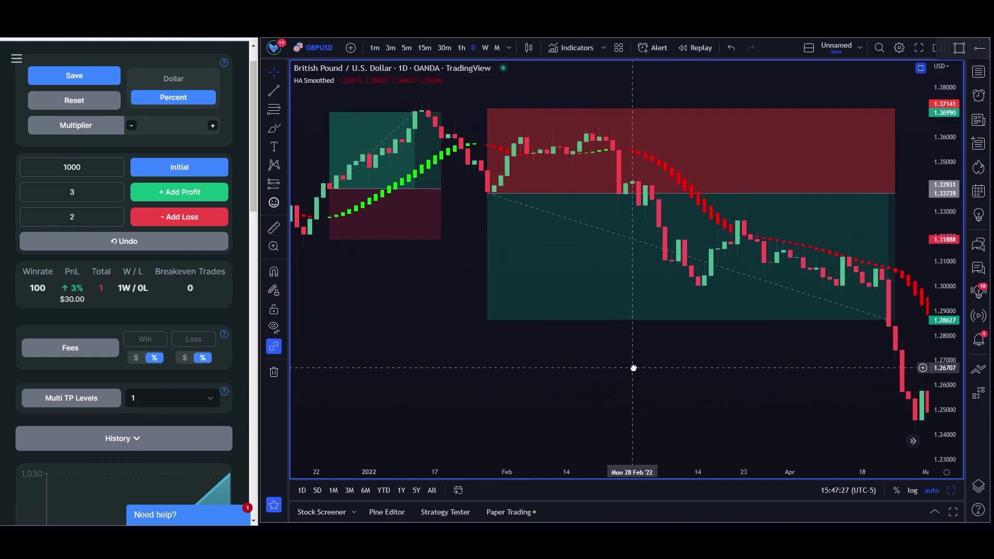
pyautogui.scroll(2, 632, 368)
pyautogui.scroll(-1, 526, 162)
pyautogui.moveTo(557, 195); pyautogui.dragTo(599, 205)
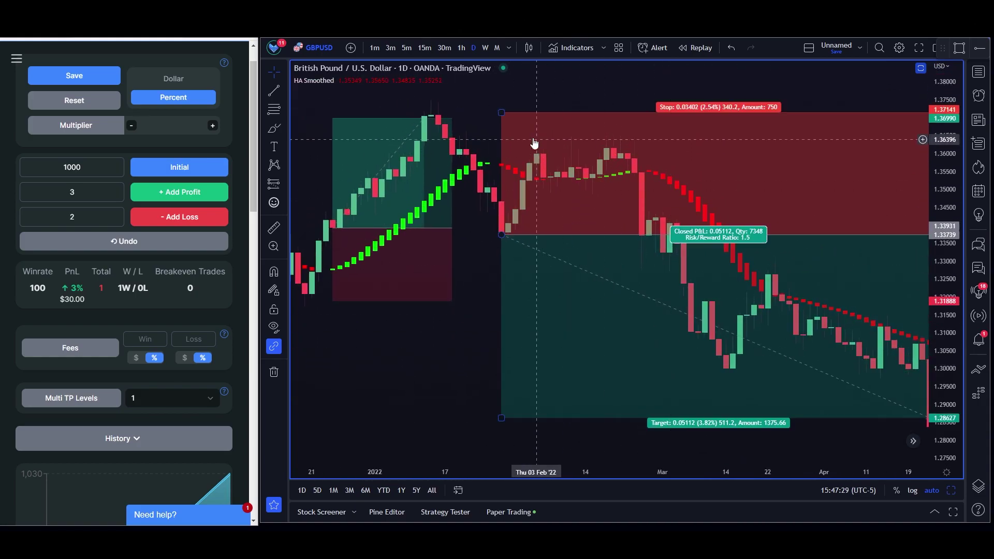
pyautogui.scroll(-1, 613, 274)
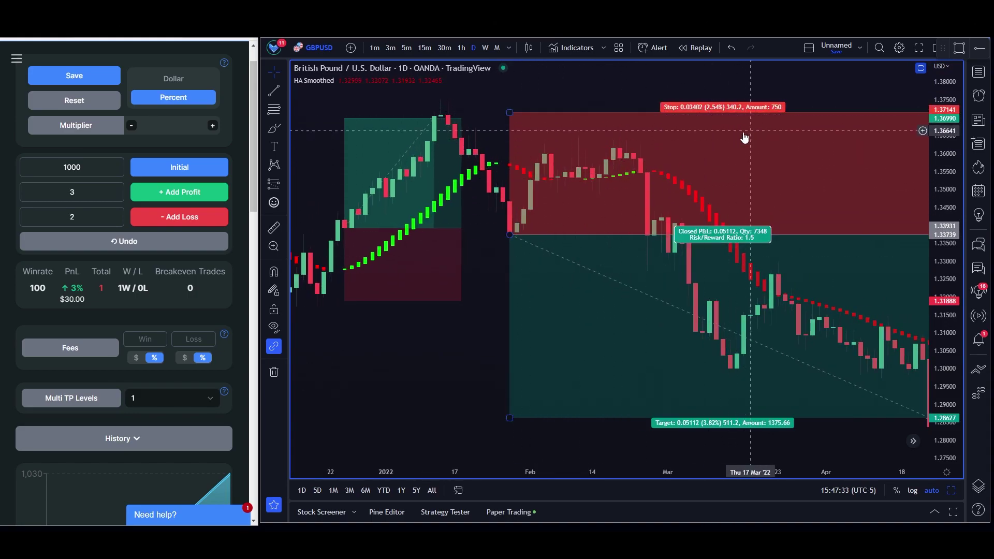
pyautogui.scroll(-5, 660, 160)
pyautogui.scroll(2, 640, 280)
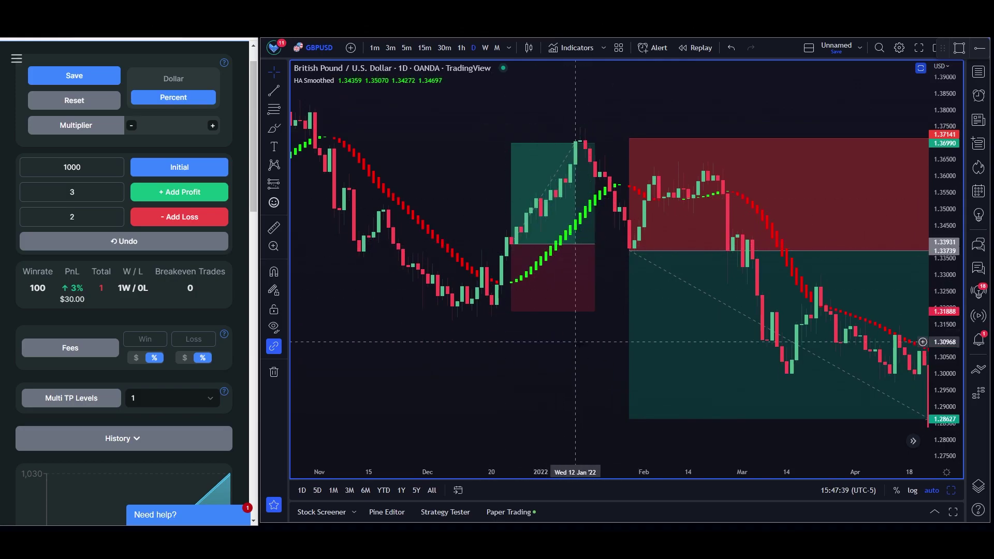
pyautogui.moveTo(577, 341); pyautogui.dragTo(573, 316)
pyautogui.scroll(3, 538, 259)
pyautogui.scroll(-3, 505, 201)
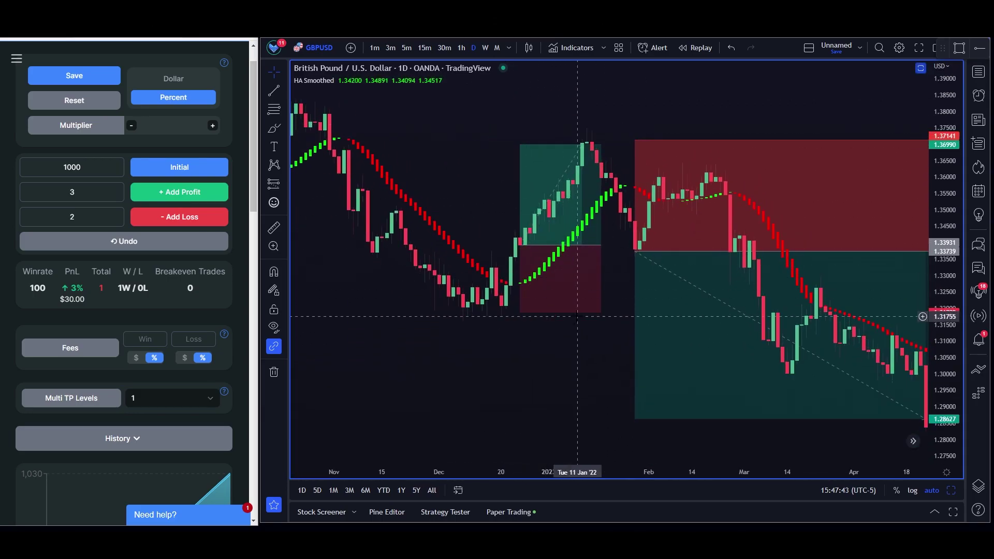
pyautogui.click(573, 321)
pyautogui.moveTo(633, 356); pyautogui.dragTo(573, 323)
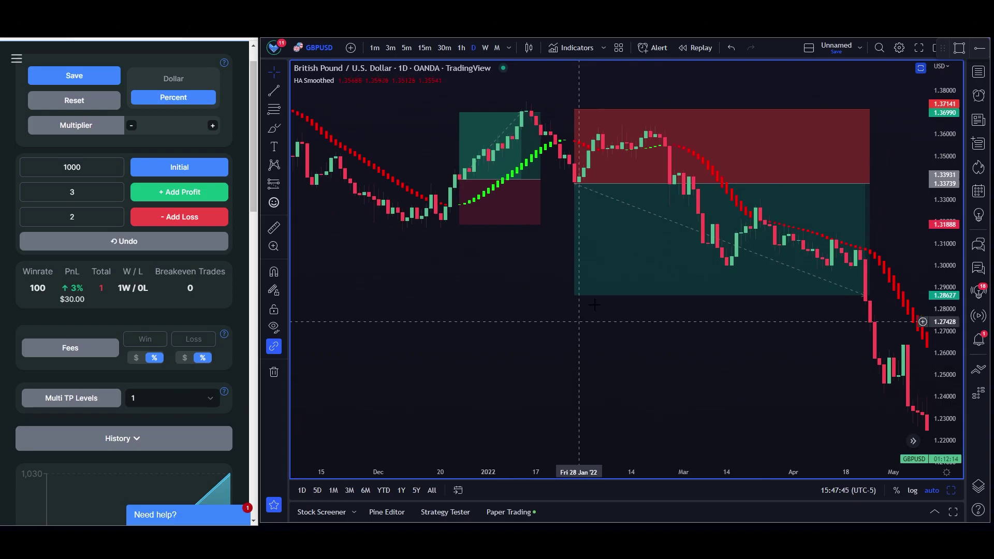
# Tighten the January short position's stop to about 1.3574, shorten it to mid-February 2022, and record a 2% loss.
pyautogui.click(632, 200)
pyautogui.moveTo(574, 110); pyautogui.dragTo(573, 140)
pyautogui.moveTo(751, 320); pyautogui.dragTo(559, 318)
pyautogui.scroll(-2, 561, 317)
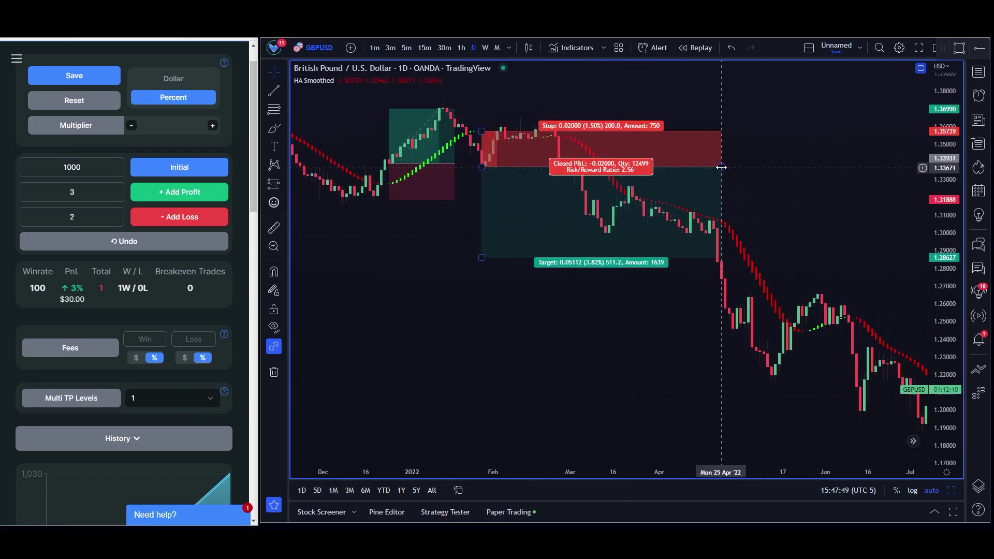
pyautogui.moveTo(723, 166); pyautogui.dragTo(542, 162)
pyautogui.scroll(5, 792, 304)
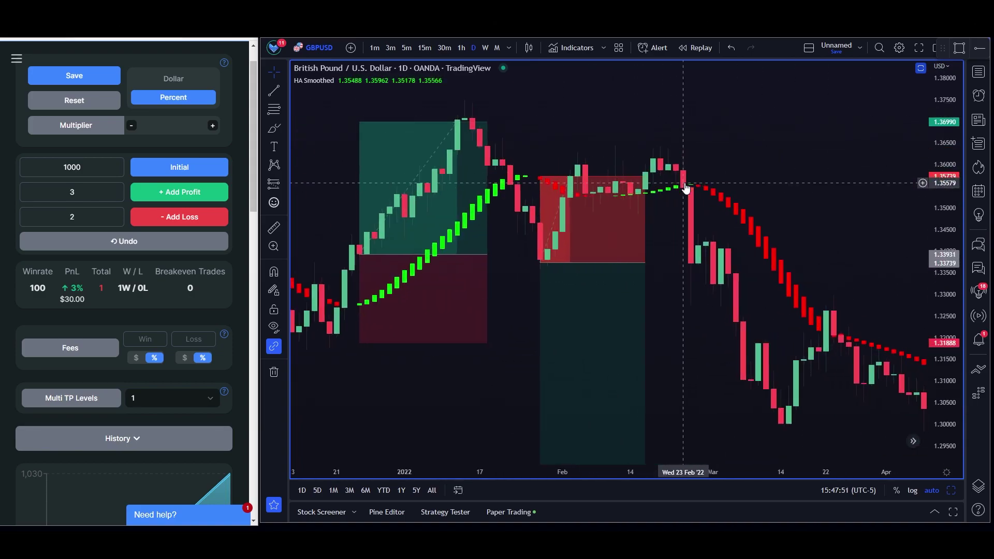
pyautogui.click(186, 217)
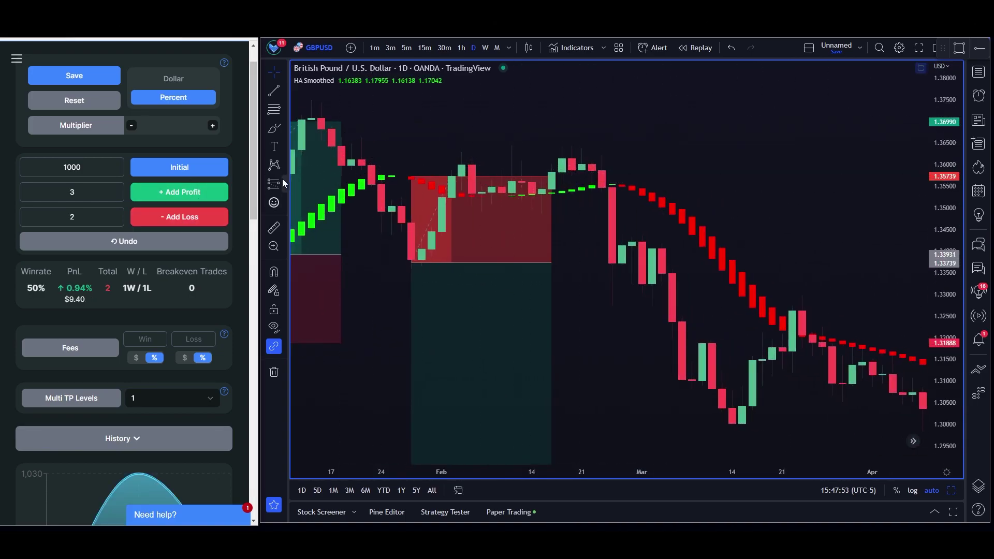
# Place a long position at the 14 Feb 2022 candle with entry at about 1.3576 and record a 2% loss.
pyautogui.click(532, 175)
pyautogui.click(186, 217)
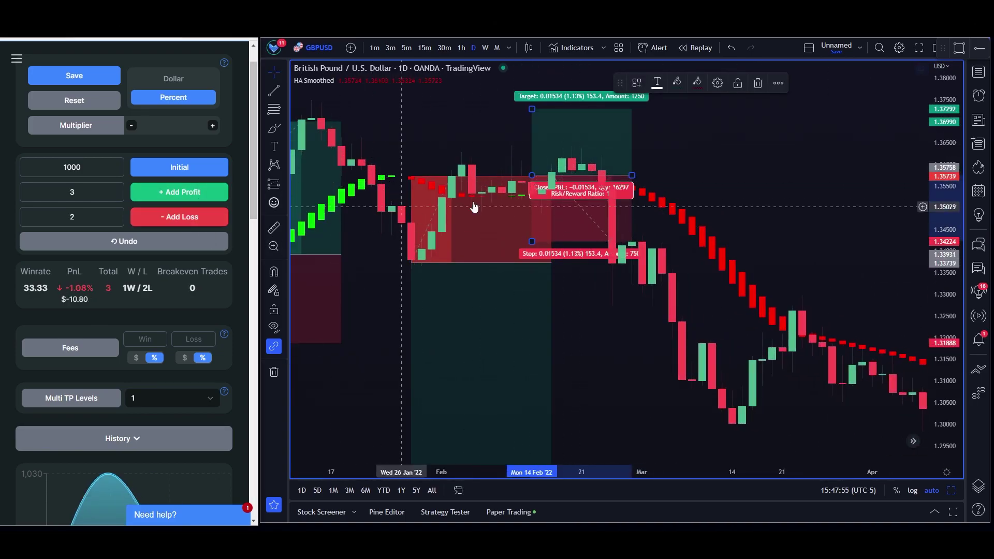
# Place a short position at the 25 Feb 2022 candle with entry at about 1.3410.
pyautogui.moveTo(667, 163); pyautogui.dragTo(513, 160)
pyautogui.click(285, 189)
pyautogui.click(336, 185)
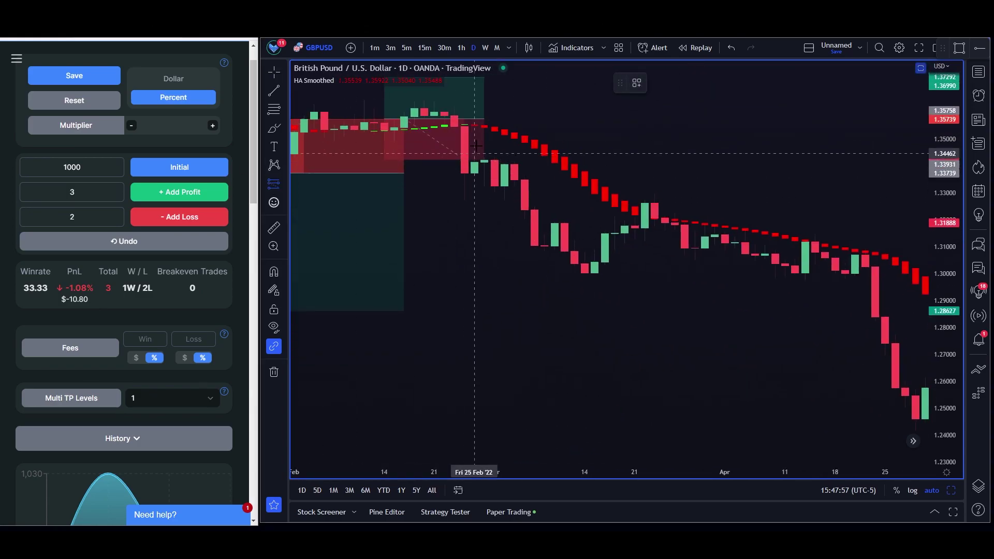
pyautogui.click(474, 165)
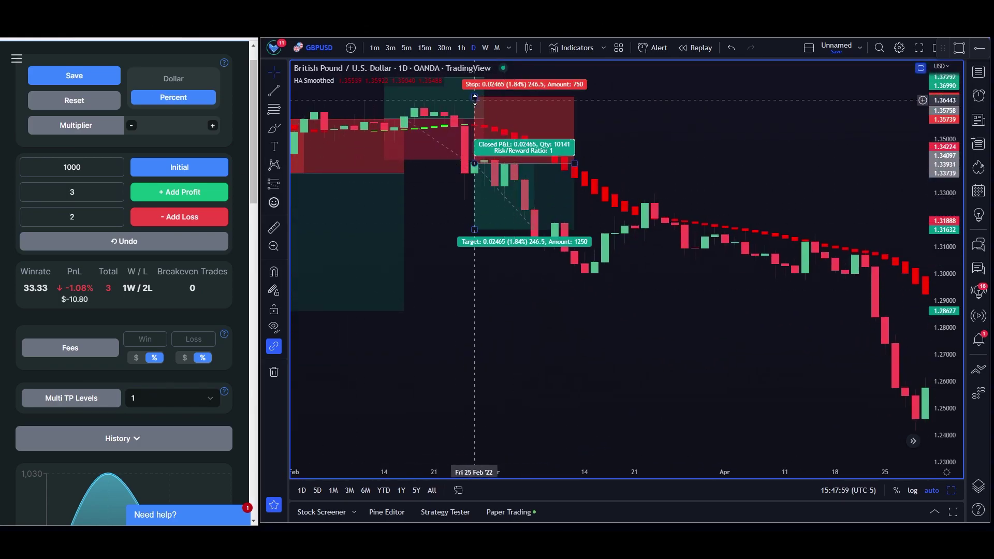
# Set the February short position's stop to about 1.3612 and target to about 1.3106, and record a 3% profit.
pyautogui.moveTo(475, 98); pyautogui.dragTo(474, 108)
pyautogui.moveTo(475, 229); pyautogui.dragTo(475, 244)
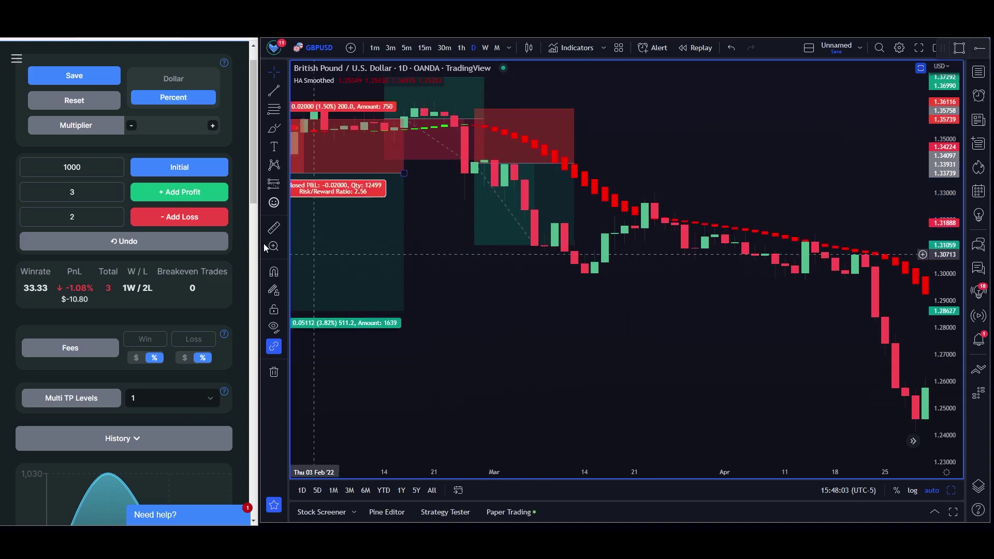
pyautogui.click(160, 191)
pyautogui.scroll(-2, 356, 338)
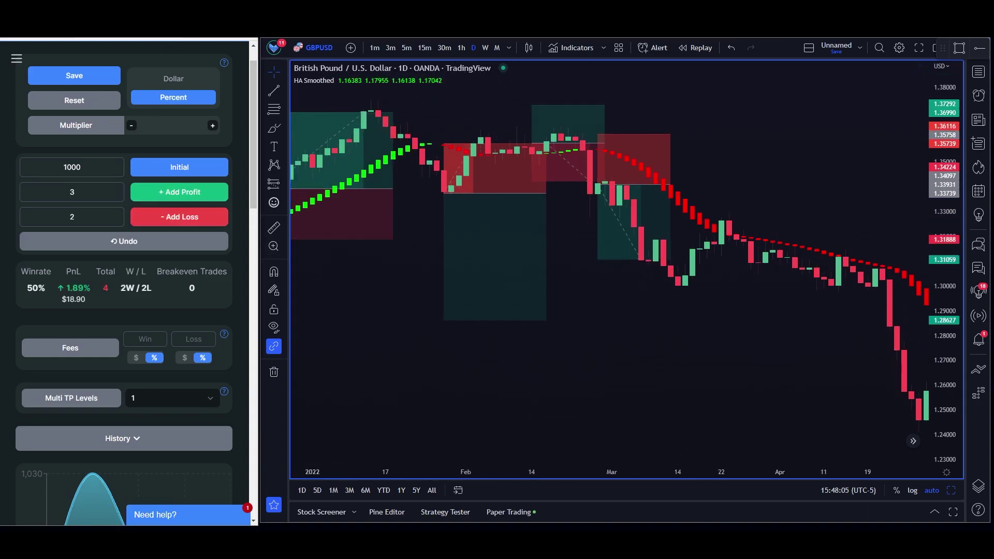
# Move the Backtester window away from the side of the chart, bring it to the front and maximize it.
pyautogui.moveTo(171, 43); pyautogui.dragTo(575, 524)
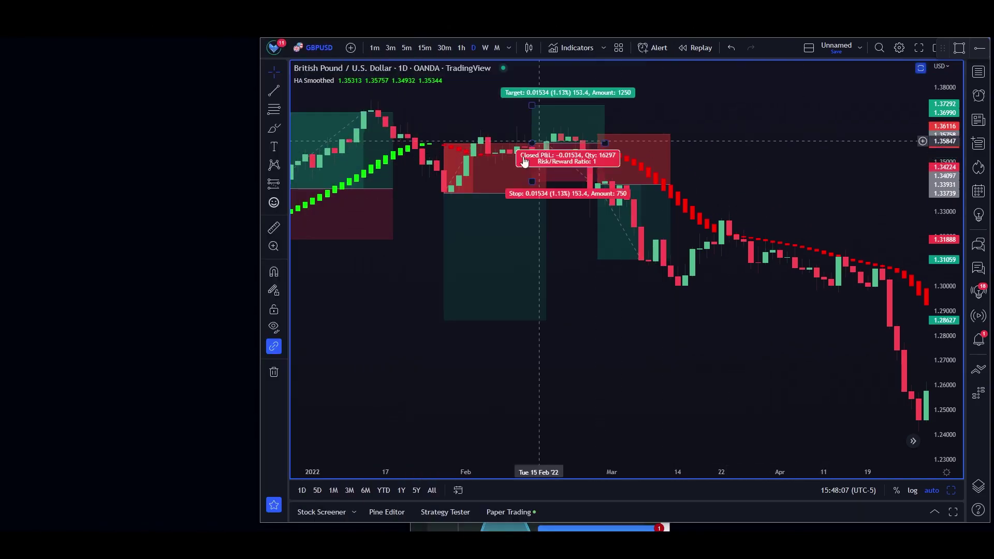
pyautogui.click(576, 528)
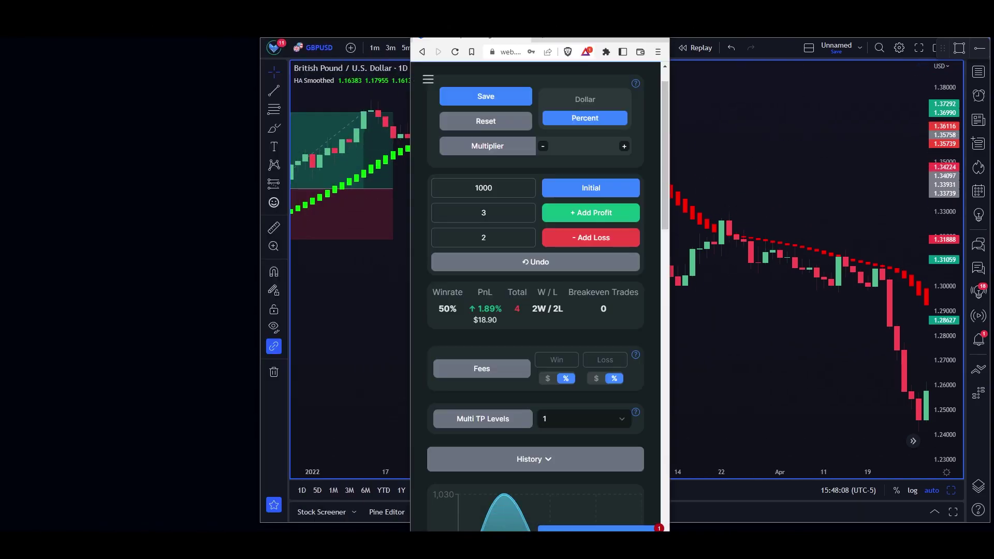
pyautogui.doubleClick(637, 39)
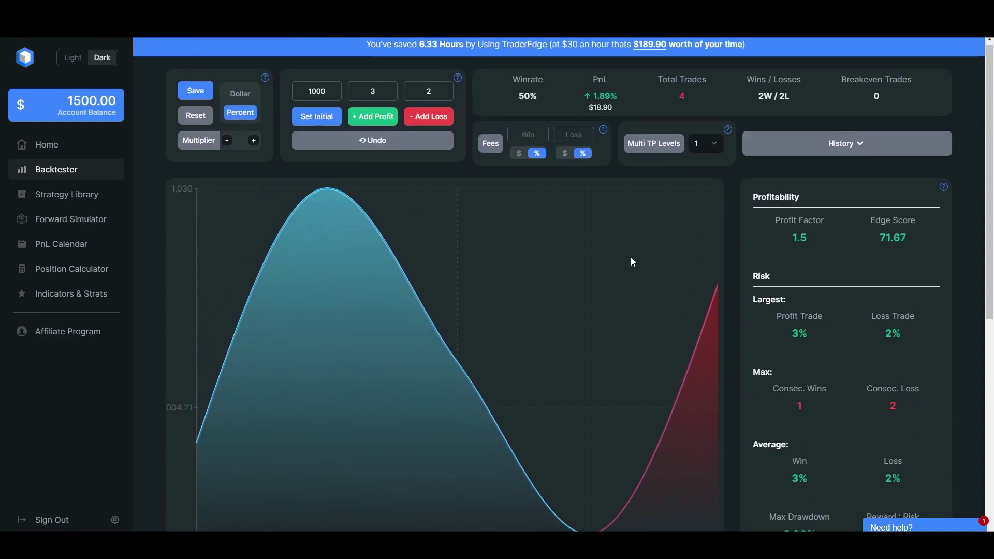
# Examine the backtest's feedback notes, community comparison, profitability and risk statistics, and the summary above the equity curve.
pyautogui.scroll(-5, 866, 284)
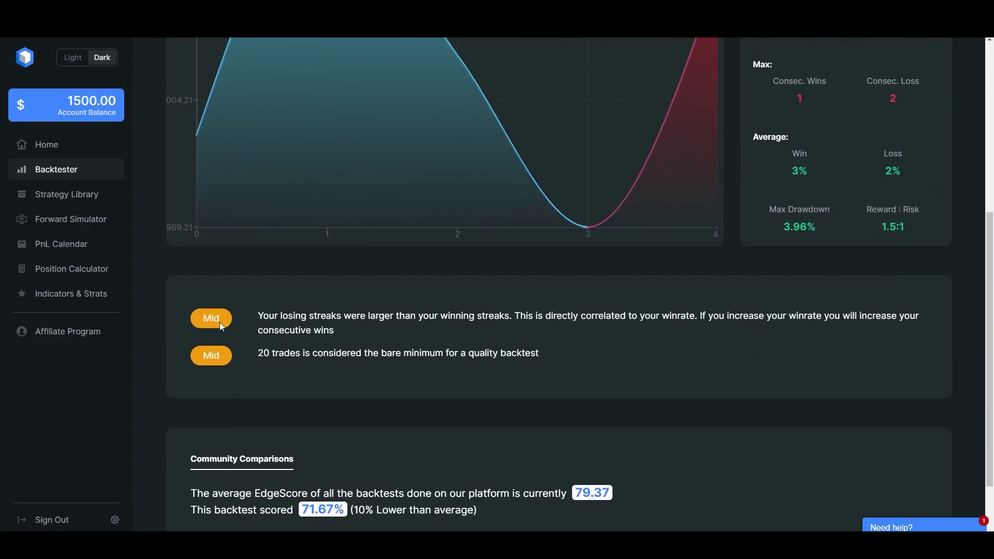
pyautogui.moveTo(283, 317)
pyautogui.mouseDown()
pyautogui.moveTo(586, 362)
pyautogui.moveTo(273, 314)
pyautogui.mouseUp()
pyautogui.click(273, 313)
pyautogui.scroll(-2, 508, 340)
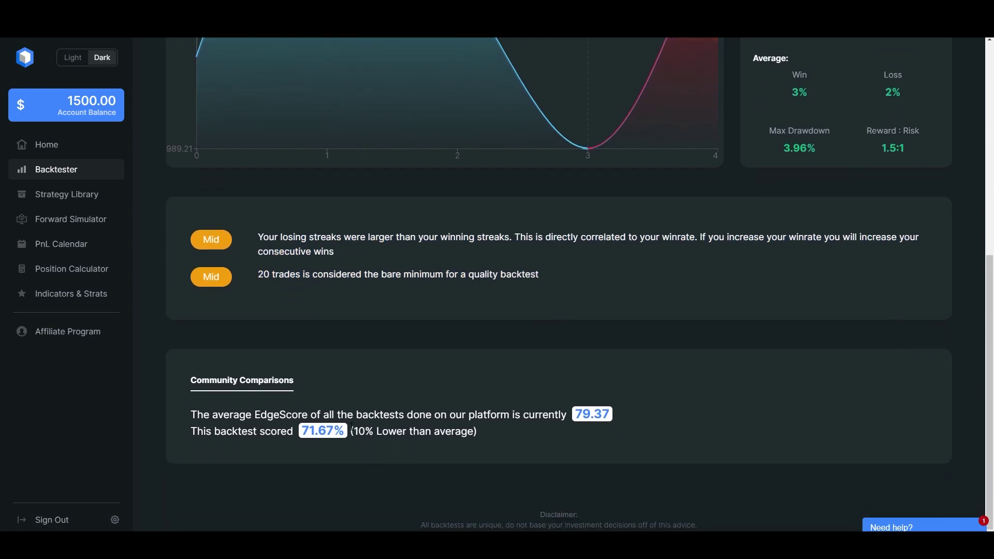
pyautogui.moveTo(353, 431); pyautogui.dragTo(525, 440)
pyautogui.scroll(5, 673, 311)
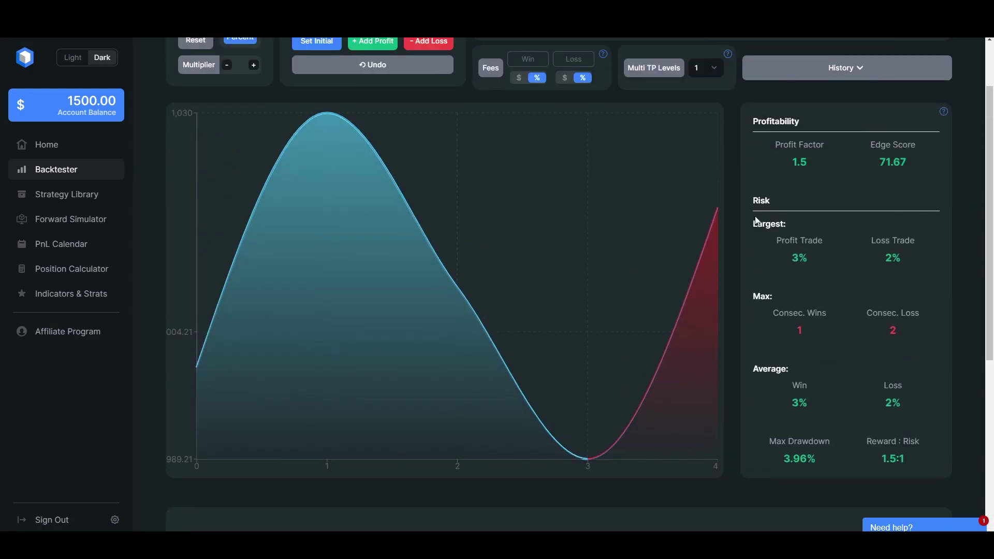
pyautogui.moveTo(814, 122); pyautogui.dragTo(921, 469)
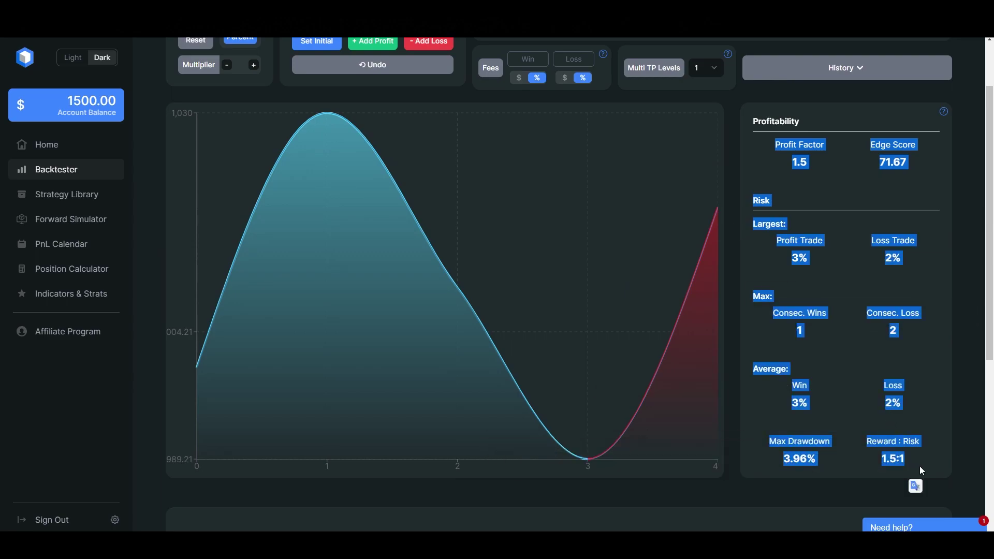
pyautogui.click(919, 469)
pyautogui.scroll(2, 510, 186)
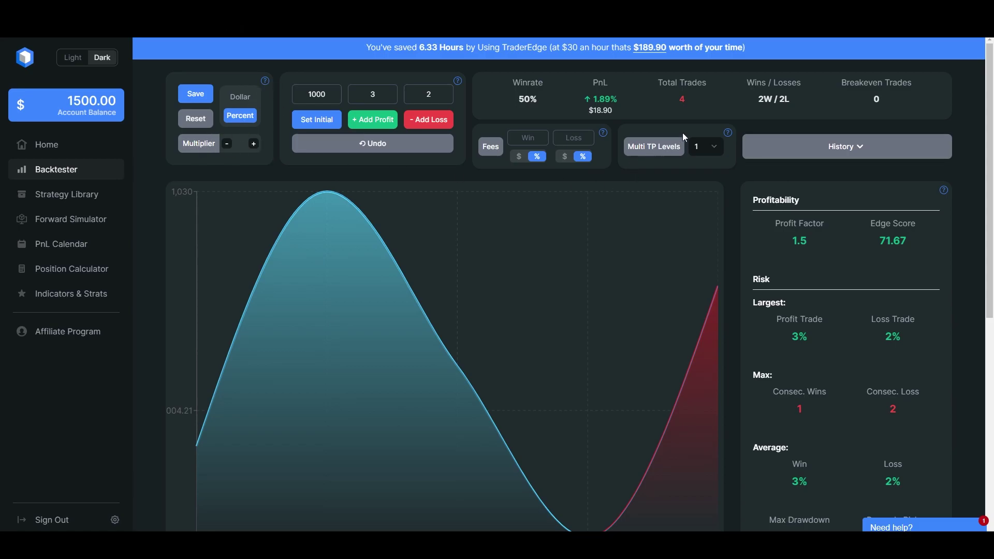
# Open the help video for Multi TP Levels.
pyautogui.click(730, 135)
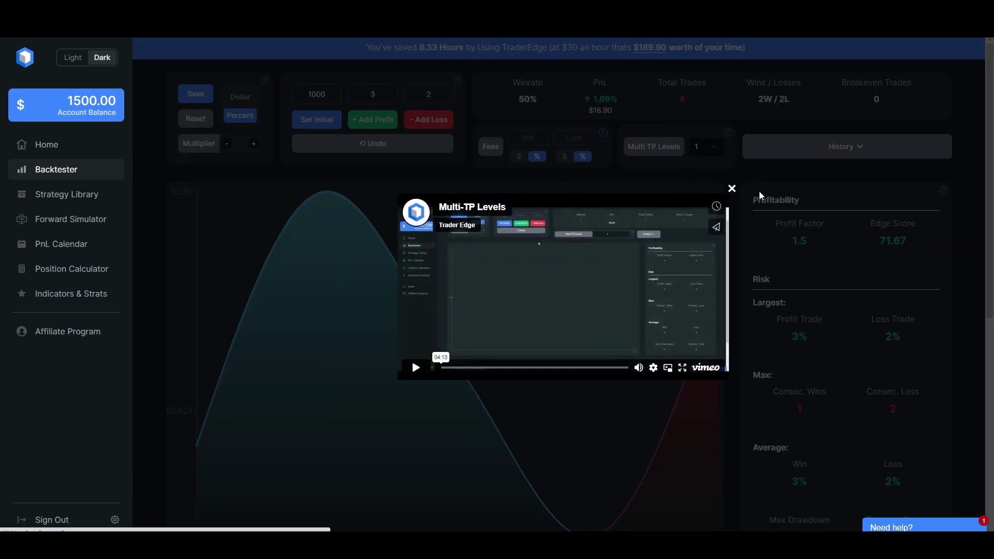
# Close the help video and look through the backtest's trade history list.
pyautogui.click(732, 188)
pyautogui.click(894, 152)
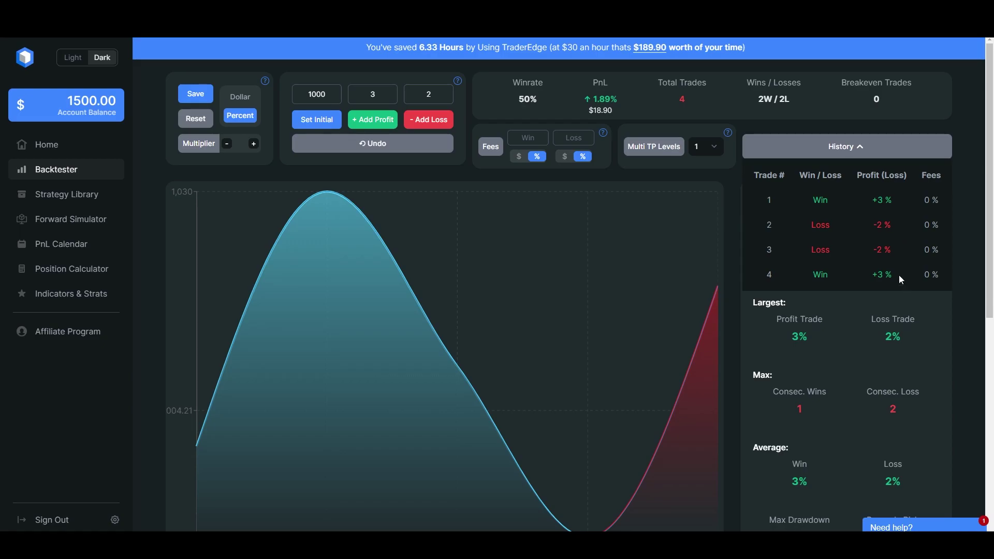
pyautogui.click(878, 155)
pyautogui.scroll(-3, 435, 164)
pyautogui.scroll(3, 517, 141)
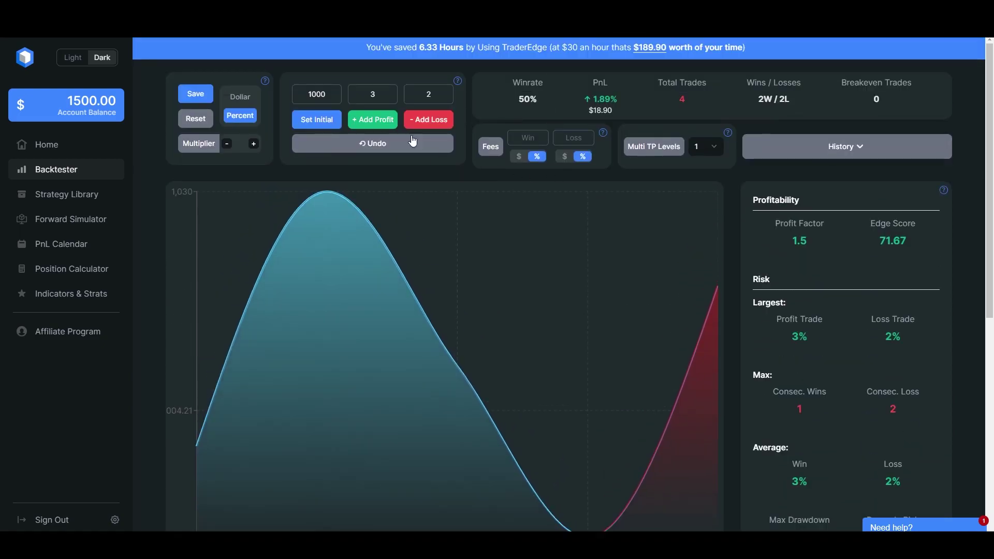
# Record ten more 2% losses in the backtest.
pyautogui.scroll(-3, 415, 116)
pyautogui.scroll(3, 437, 56)
pyautogui.doubleClick(424, 118)
pyautogui.click(424, 119)
pyautogui.click(423, 118)
pyautogui.click(423, 118)
pyautogui.click(423, 119)
pyautogui.click(424, 118)
pyautogui.click(423, 118)
# Examine the backtest's updated profitability and risk statistics and the feedback notes on losing streaks, profit factor and EdgeScore.
pyautogui.scroll(-3, 833, 125)
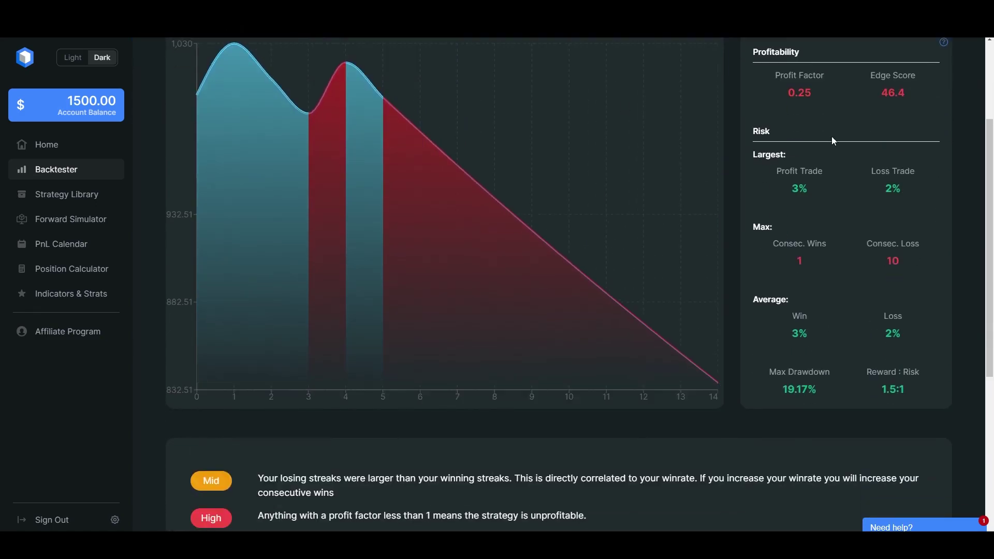
pyautogui.scroll(-2, 561, 239)
pyautogui.scroll(4, 562, 240)
pyautogui.scroll(-4, 408, 321)
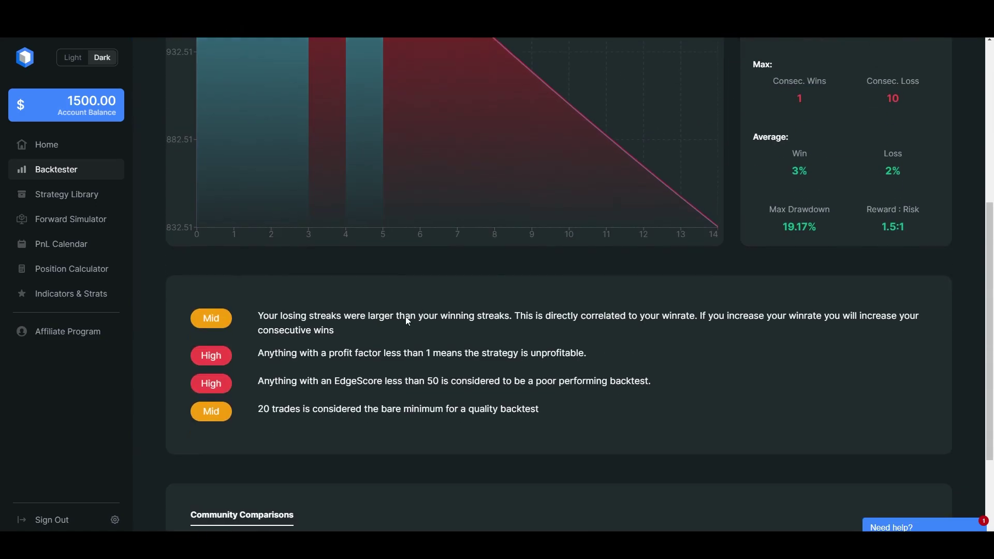
pyautogui.moveTo(258, 316); pyautogui.dragTo(514, 355)
pyautogui.click(371, 316)
pyautogui.scroll(1, 370, 314)
pyautogui.scroll(6, 369, 314)
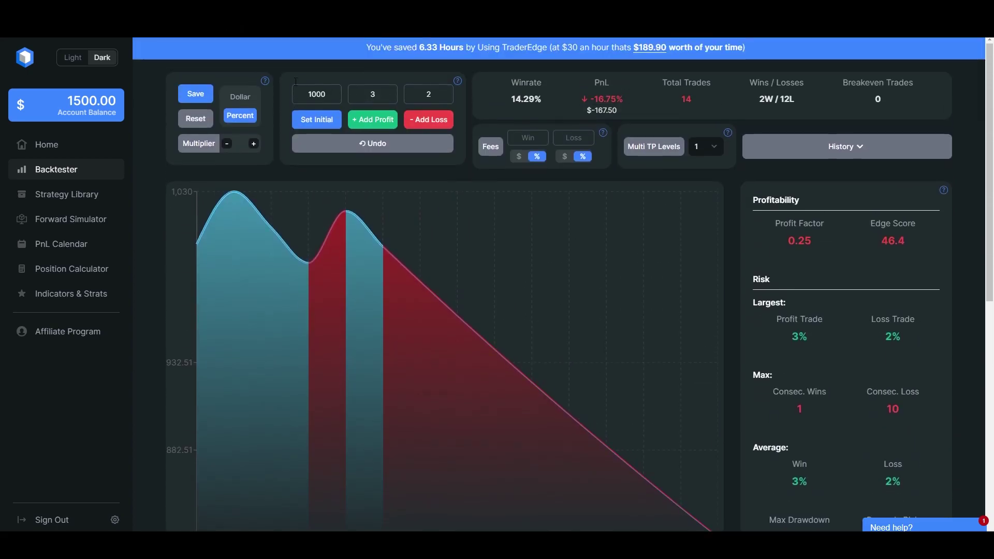
# Save the backtest and open the Strategy Library.
pyautogui.click(211, 98)
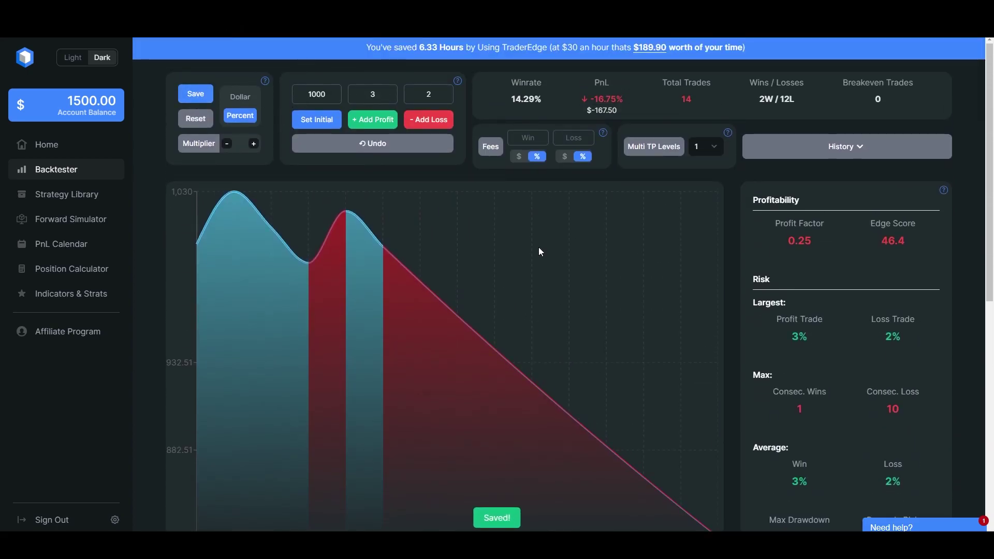
pyautogui.click(113, 202)
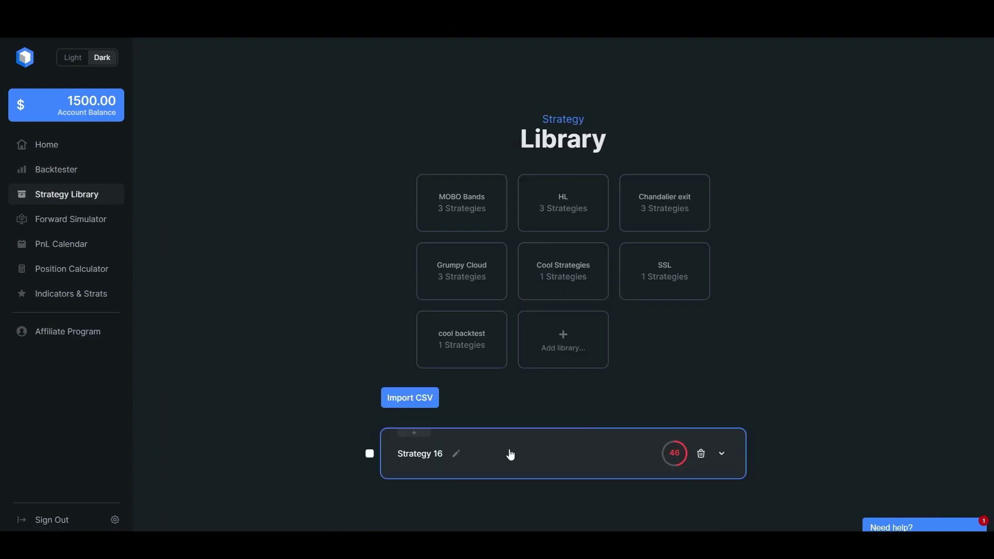
# Rename the saved strategy as HA Smoothed EUR/USD 1D and expand its details.
pyautogui.tripleClick(444, 453)
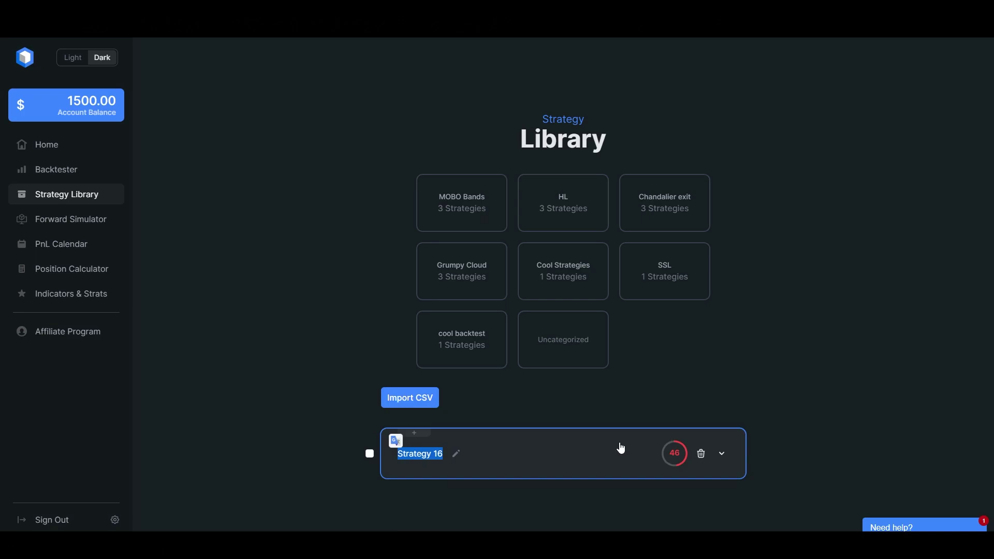
pyautogui.write('HA Smoothed EUR/USD 1D')
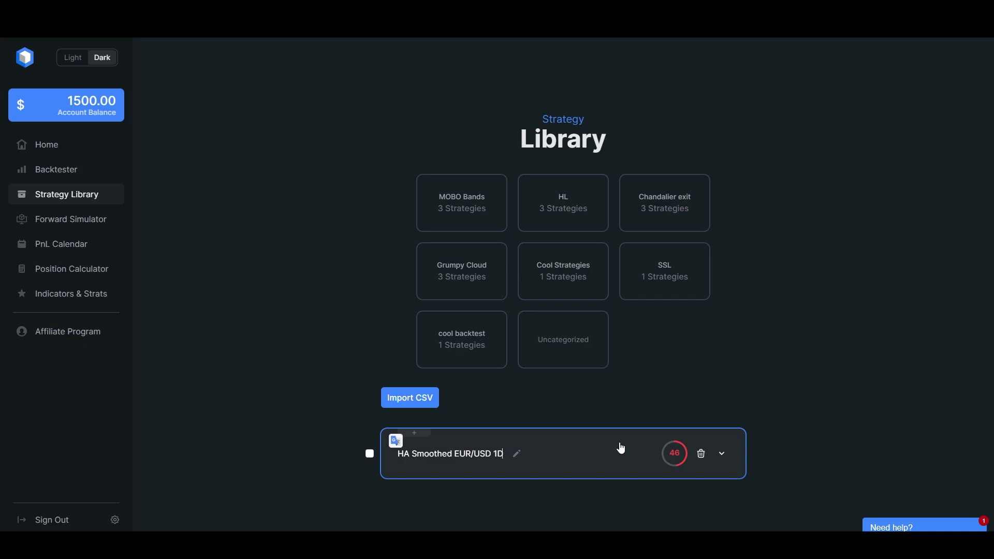
pyautogui.click(668, 395)
pyautogui.click(623, 469)
pyautogui.scroll(-3, 611, 330)
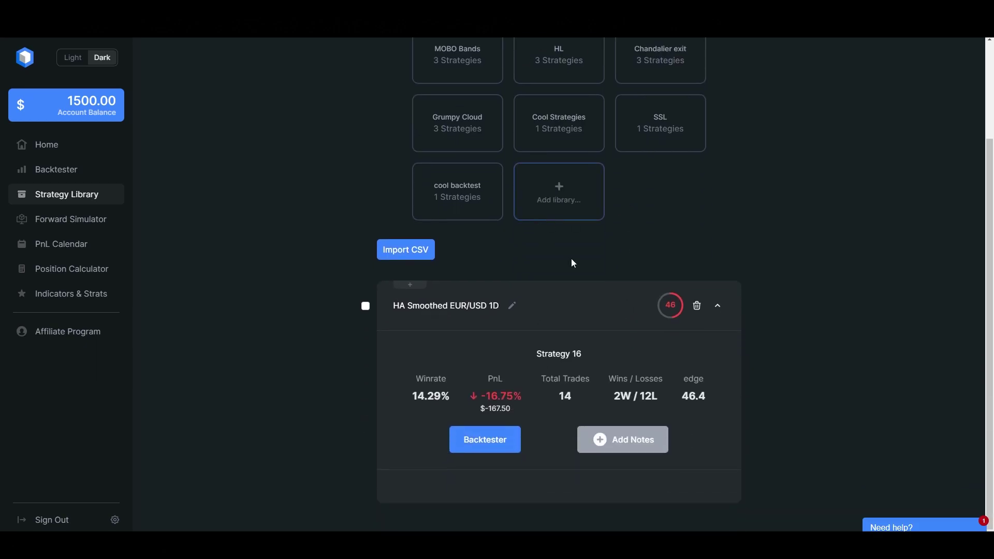
pyautogui.click(636, 448)
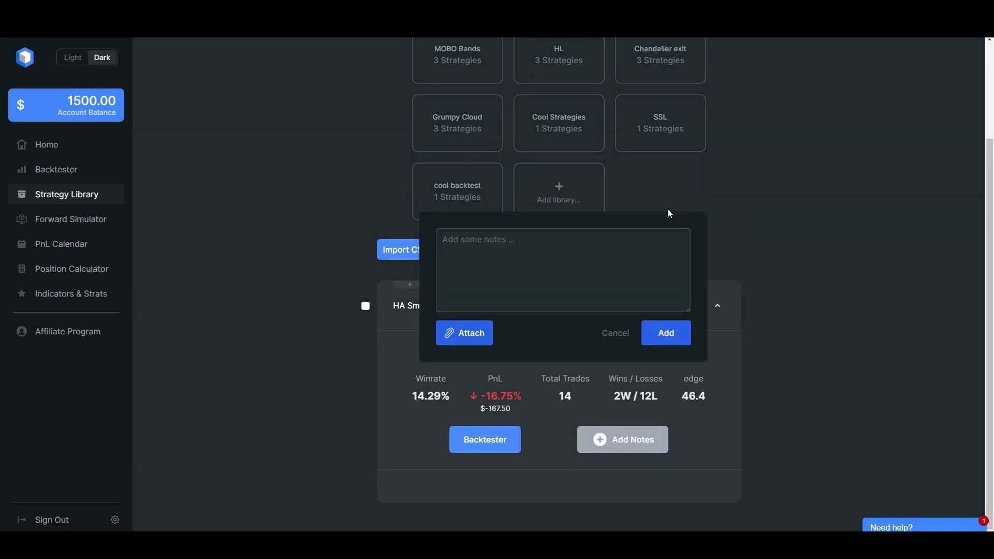
pyautogui.click(478, 333)
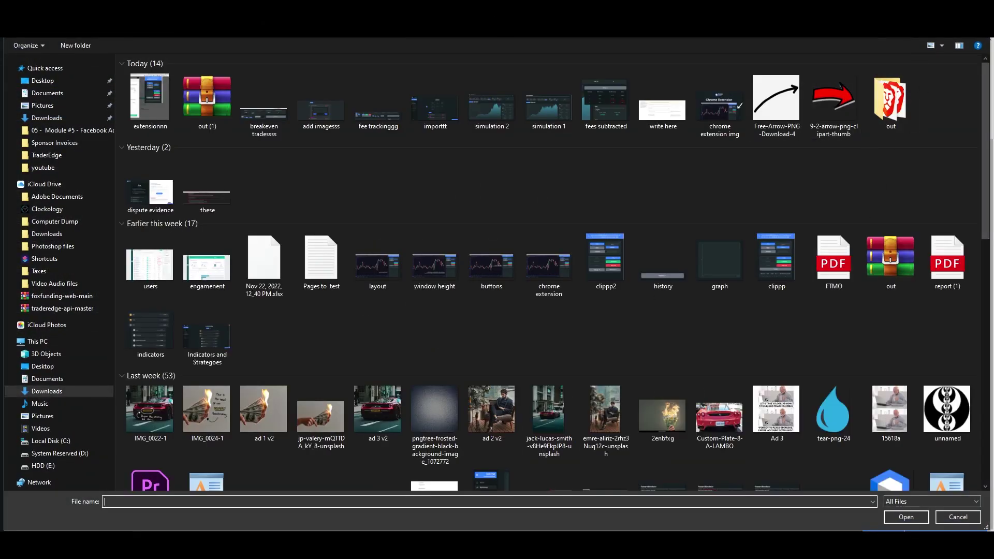
pyautogui.click(978, 8)
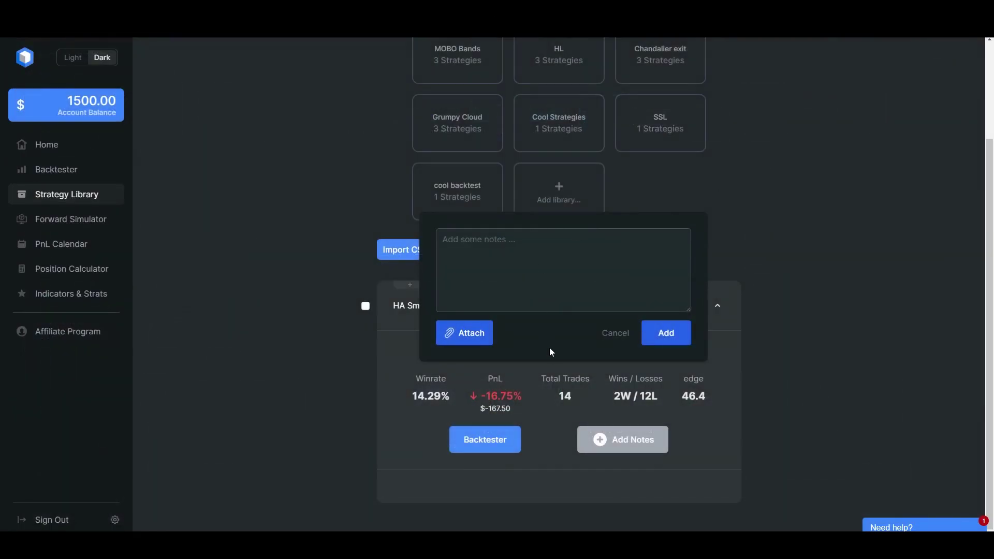
pyautogui.click(612, 334)
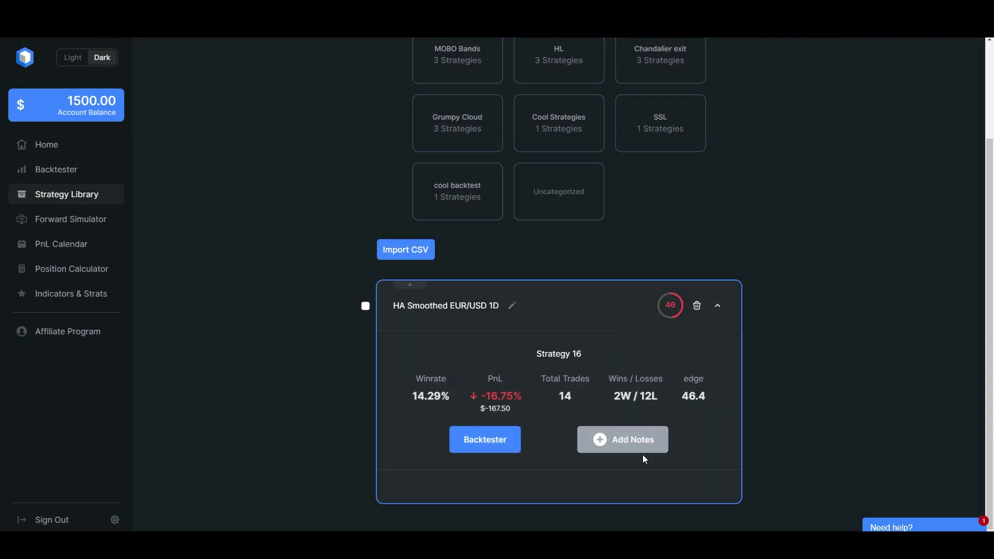
# Add the note "THIS WAS GOOD BACKTEST" to the HA Smoothed EUR/USD 1D strategy and collapse its details.
pyautogui.click(632, 436)
pyautogui.click(551, 253)
pyautogui.write('THIS WAS GOOD BACKTEST')
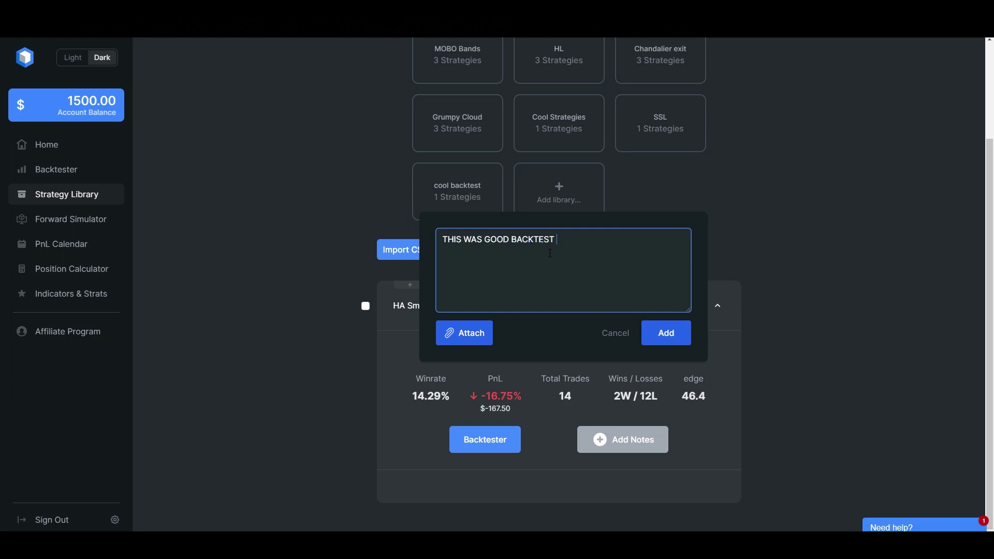
pyautogui.click(655, 340)
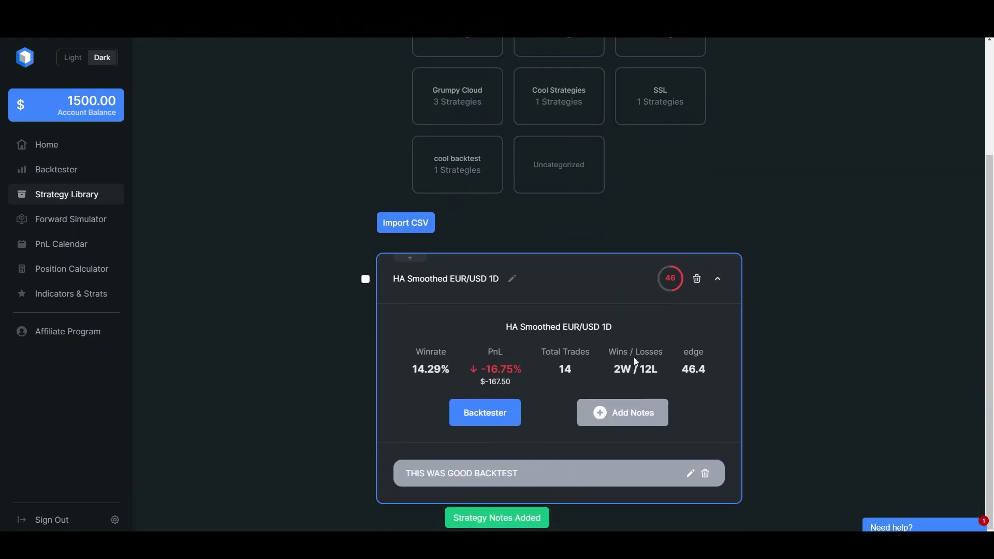
pyautogui.click(718, 279)
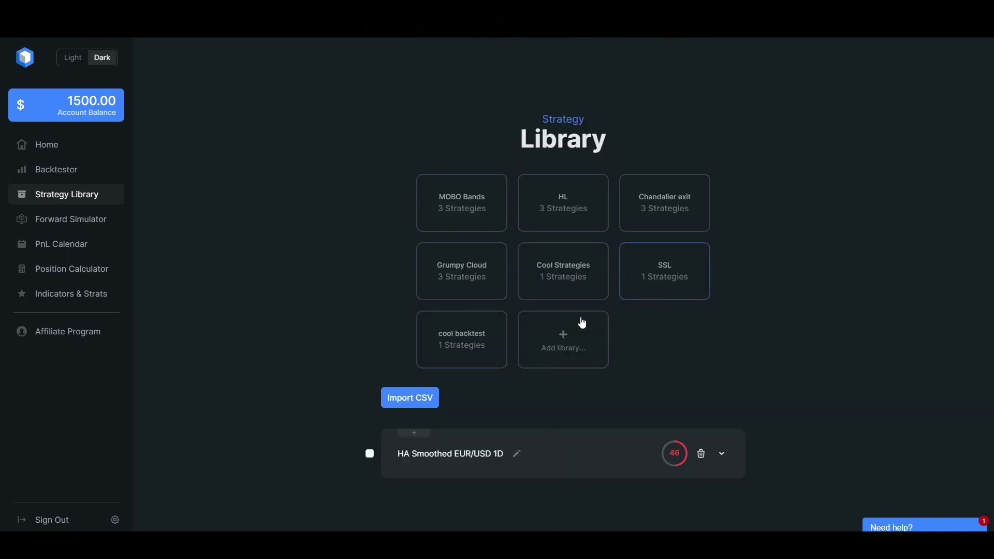
pyautogui.click(580, 322)
pyautogui.click(543, 308)
pyautogui.moveTo(519, 457); pyautogui.dragTo(645, 209)
# Export the HA Smoothed EUR/USD 1D strategy as a CSV file named strategies (1) and clear its selection.
pyautogui.click(370, 453)
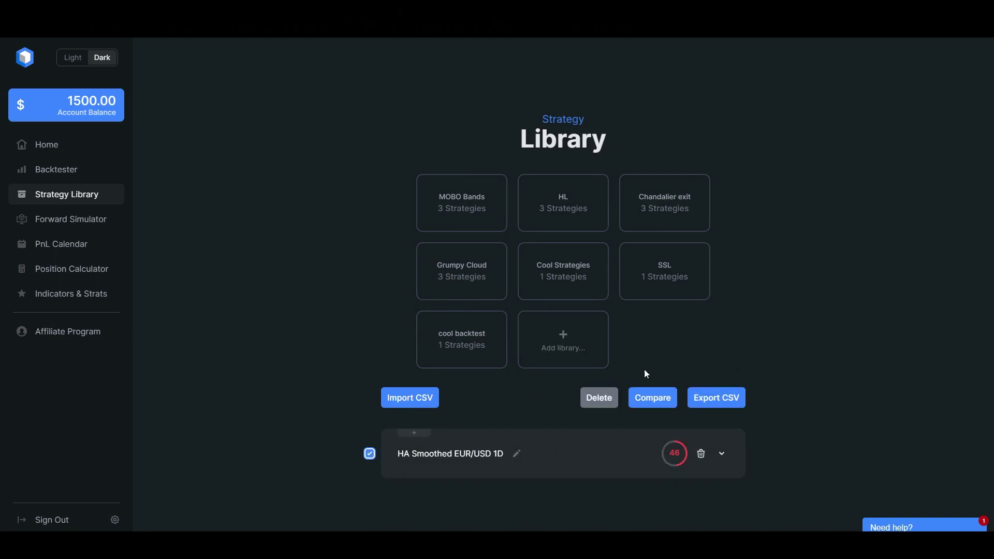
pyautogui.click(731, 399)
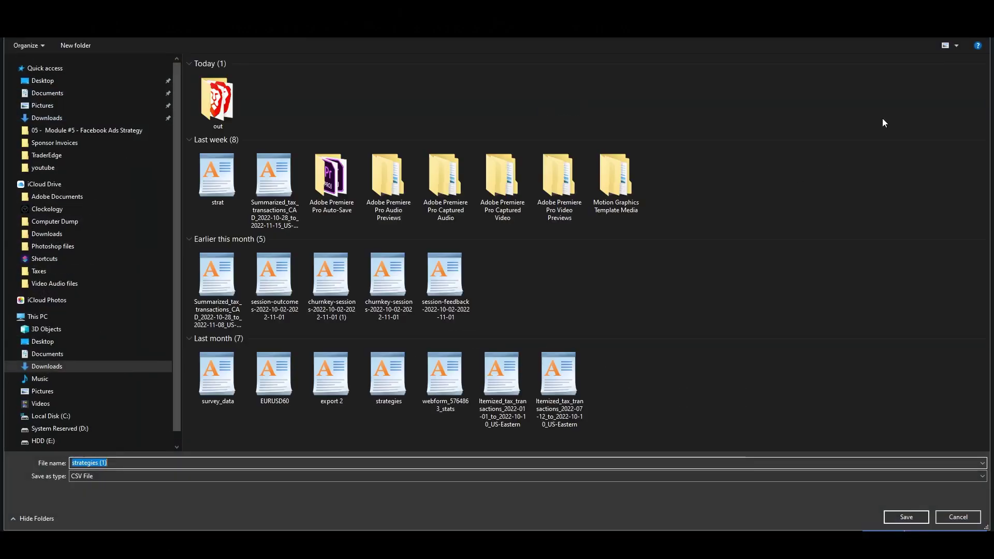
pyautogui.press('Return')
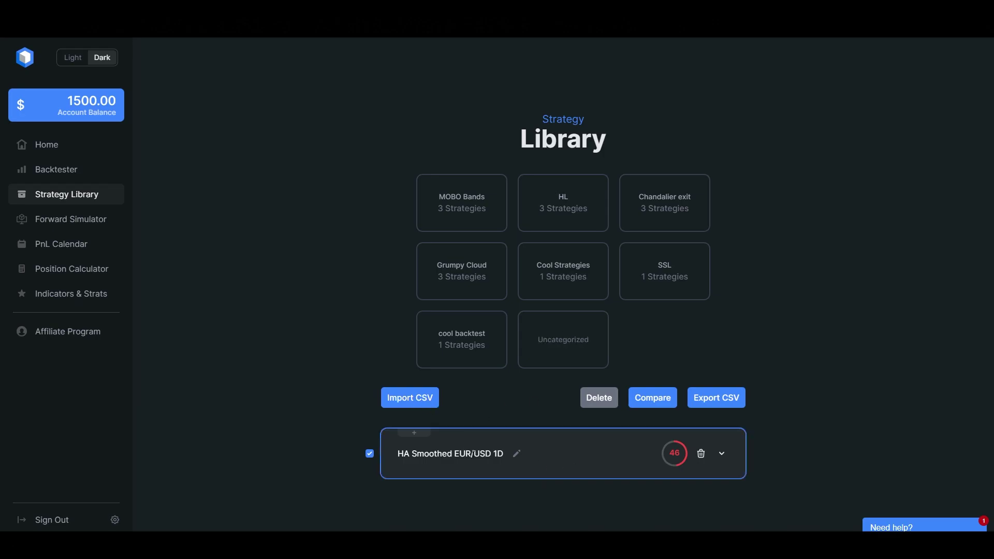
pyautogui.click(369, 453)
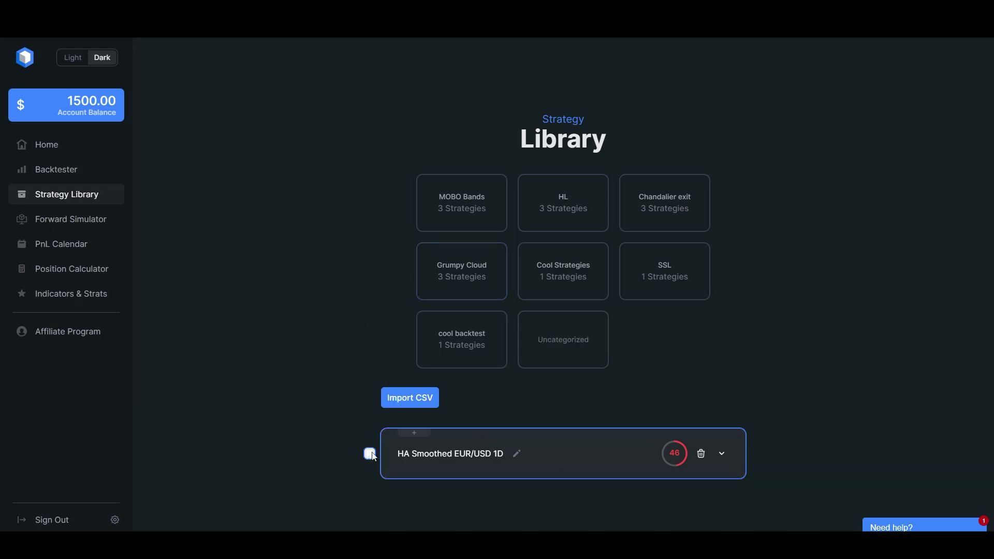
# Compare the EUR/USD and AUD/NZD backtests from the Grumpy Cloud library side by side and return to the Strategy Library.
pyautogui.click(466, 275)
pyautogui.scroll(-2, 491, 301)
pyautogui.click(365, 361)
pyautogui.click(365, 359)
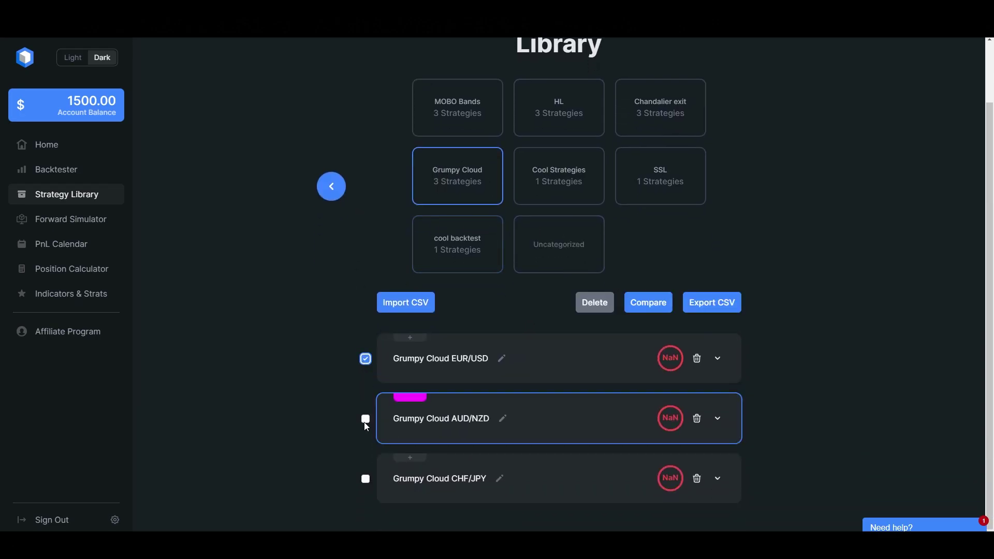
pyautogui.click(365, 418)
pyautogui.click(645, 302)
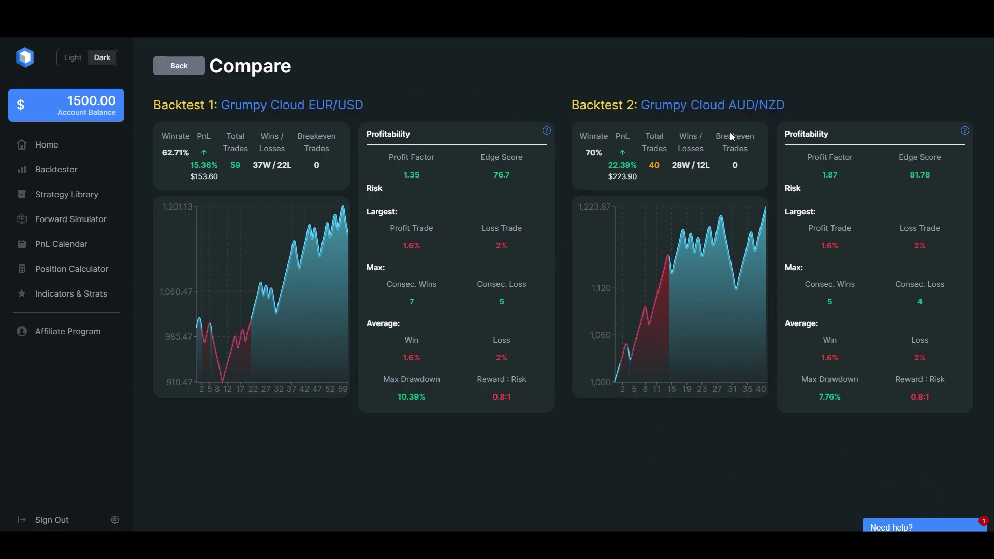
pyautogui.click(178, 65)
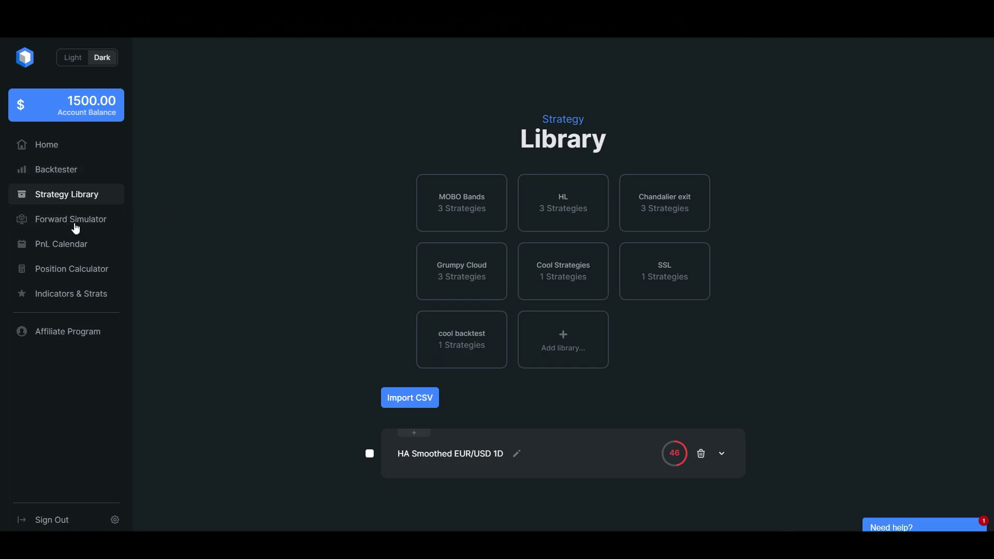
# Open the Forward Simulator and set the balance to 1000, the winrate to 55% and the number of trades to 1000.
pyautogui.click(59, 228)
pyautogui.click(213, 188)
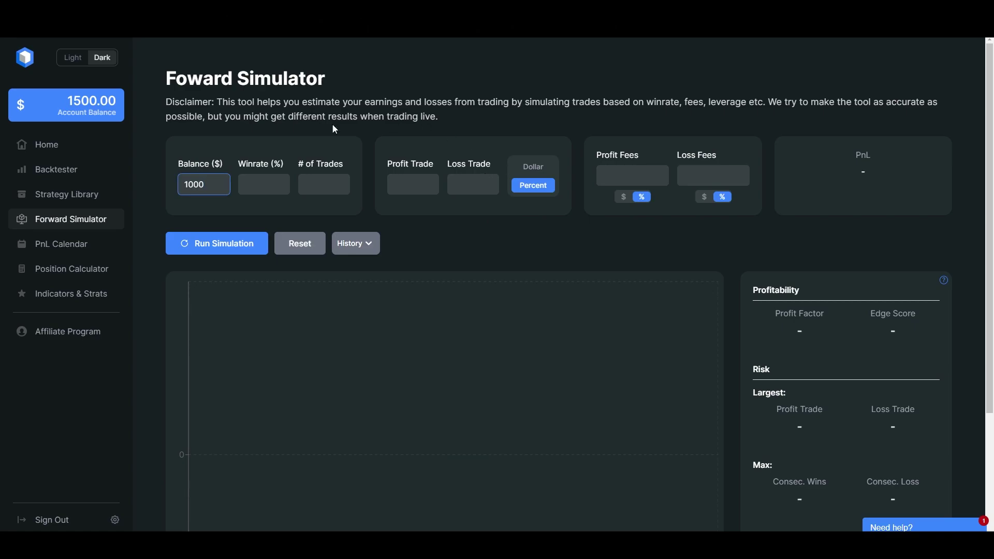
pyautogui.press('Tab')
pyautogui.write('55')
pyautogui.press('Tab')
pyautogui.write('100')
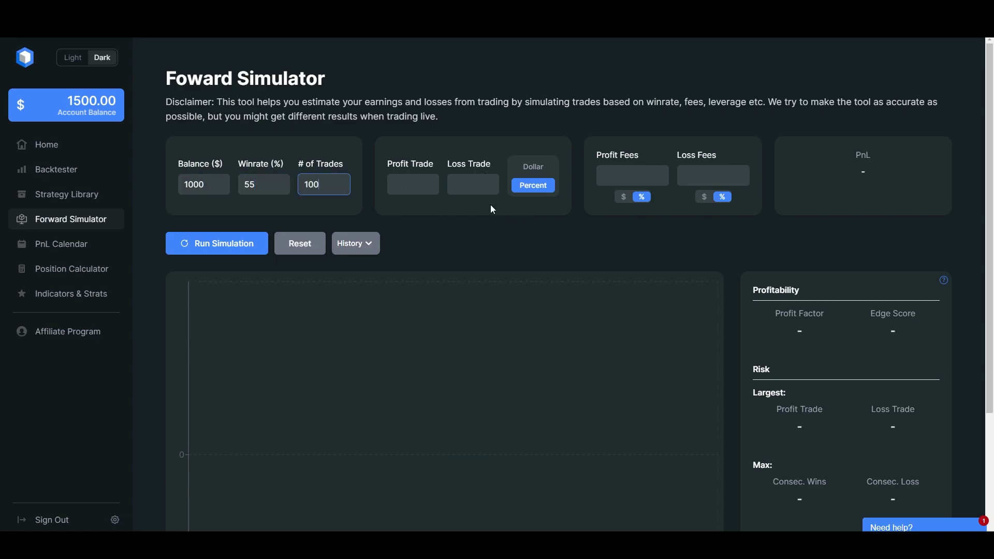
pyautogui.write('0')
# Set the simulator's profit trade to 2.5%, loss trade to 2%, and both the profit and loss fees to 0.
pyautogui.press('Tab')
pyautogui.press('Tab')
pyautogui.write('2')
pyautogui.click(571, 238)
pyautogui.click(655, 177)
pyautogui.write('0')
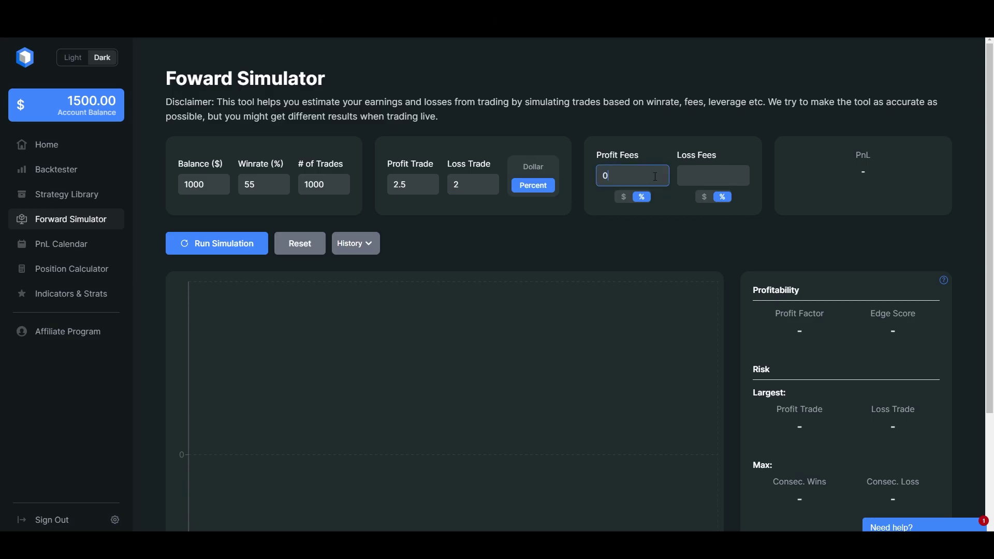
pyautogui.click(724, 178)
pyautogui.click(567, 288)
# Set the browser's page zoom to 80% so that more of the simulator fits.
pyautogui.click(985, 24)
pyautogui.click(915, 221)
pyautogui.click(915, 221)
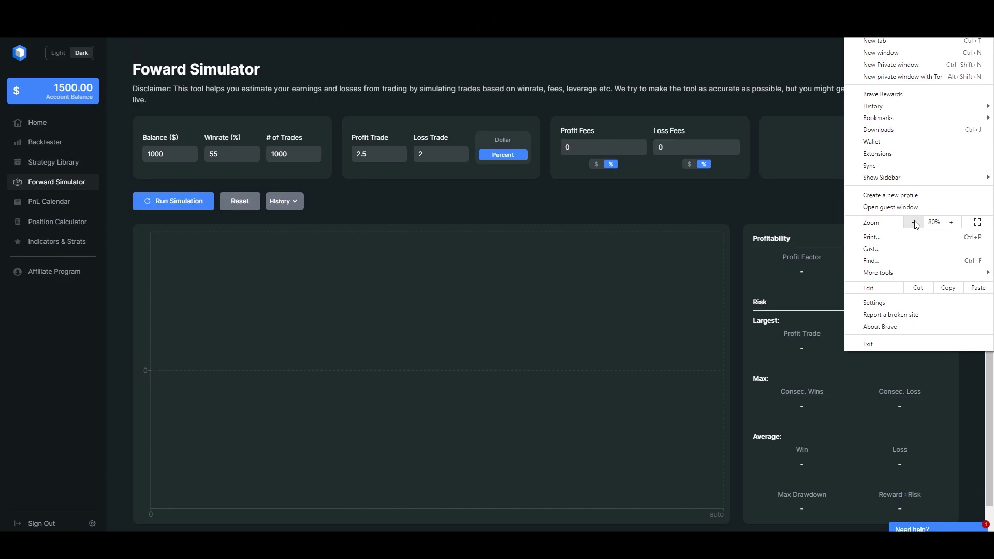
pyautogui.click(914, 221)
pyautogui.click(668, 206)
pyautogui.click(984, 24)
pyautogui.click(954, 221)
pyautogui.click(737, 205)
# Run the simulation with 100 trades and the profit and loss fees left empty, and review the resulting PnL.
pyautogui.scroll(-1, 734, 205)
pyautogui.click(175, 170)
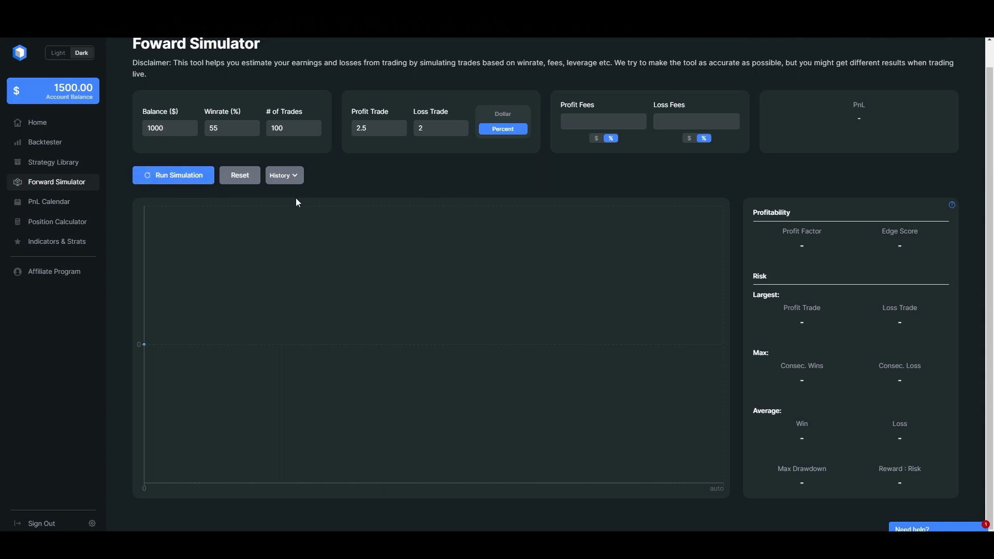
pyautogui.click(173, 176)
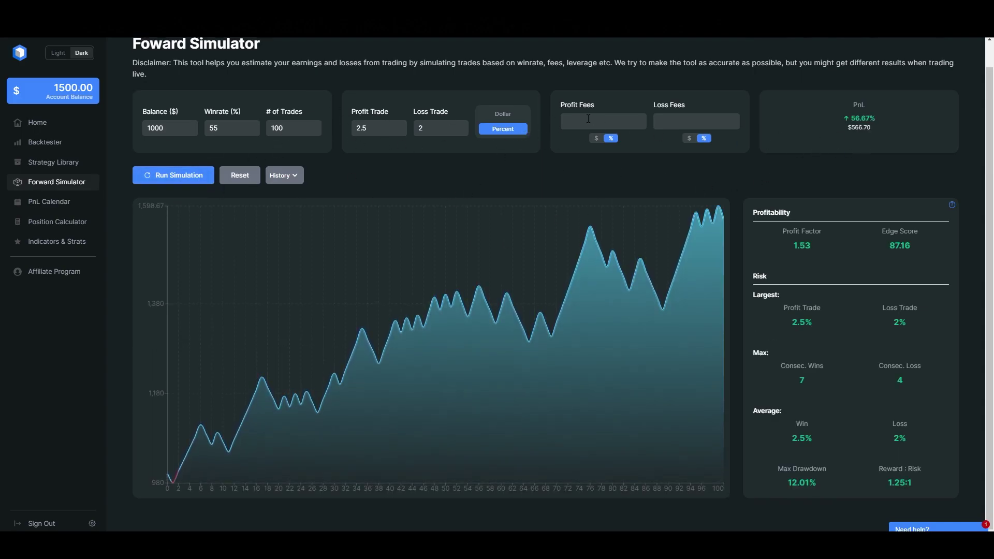
pyautogui.click(687, 121)
pyautogui.click(435, 163)
pyautogui.click(920, 137)
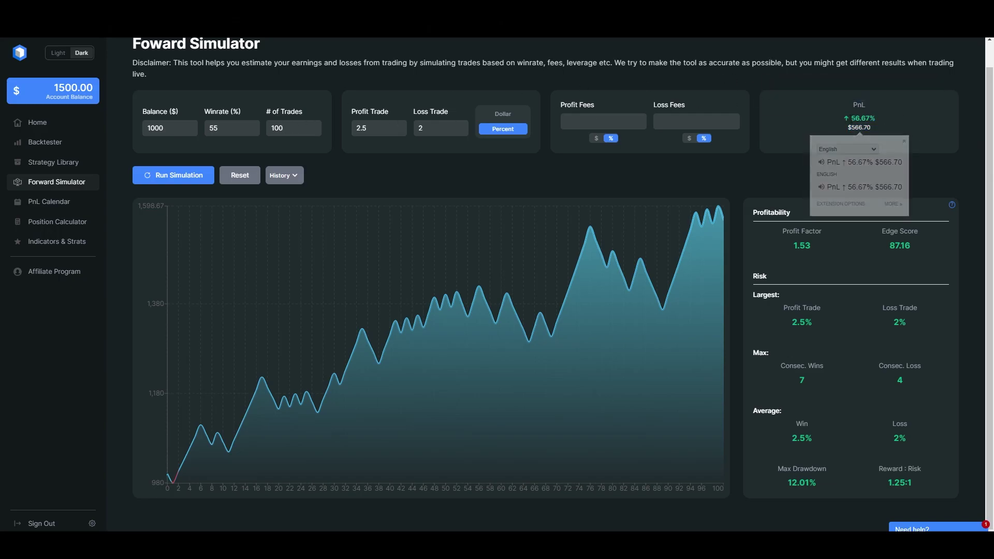
pyautogui.click(879, 139)
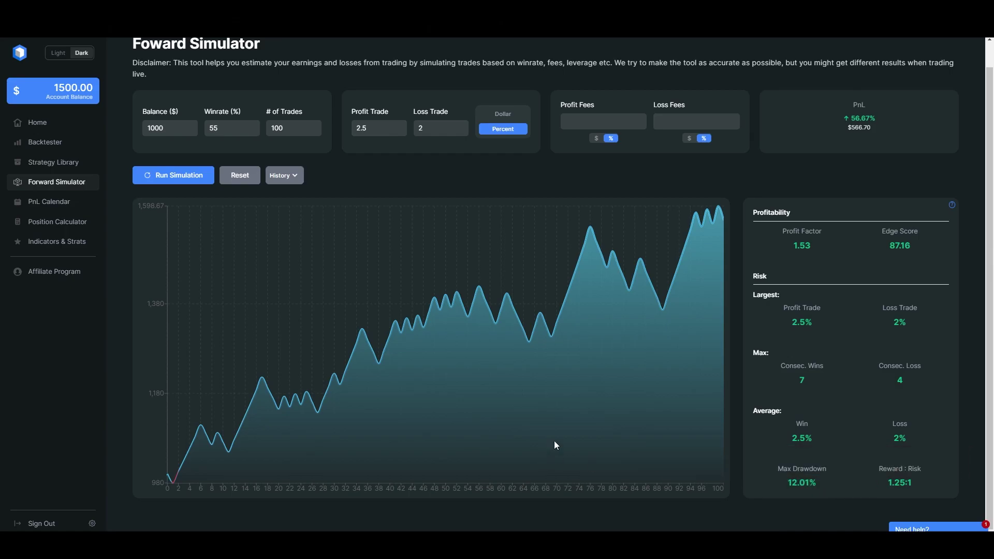
# Rerun the simulation several times with the same settings to generate different equity curves.
pyautogui.click(178, 182)
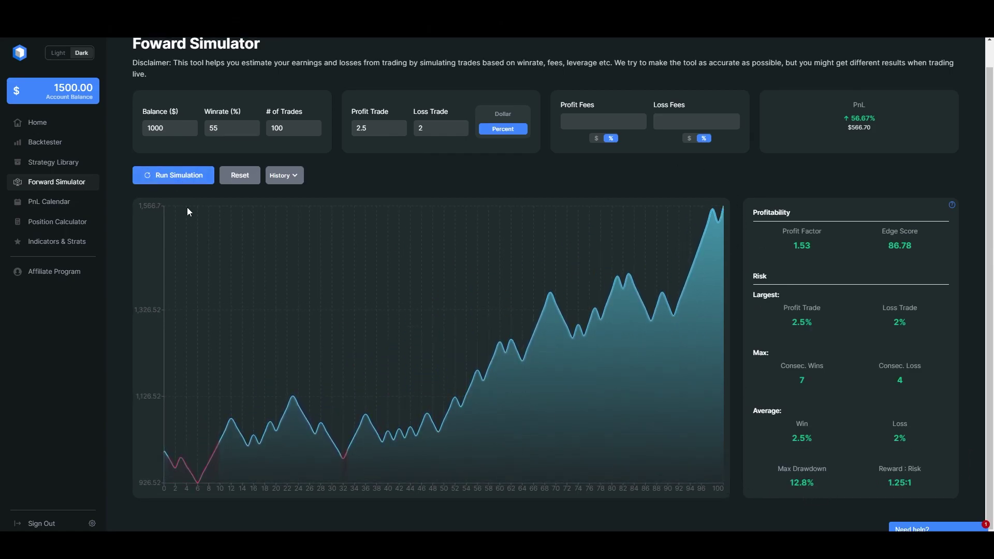
pyautogui.click(176, 184)
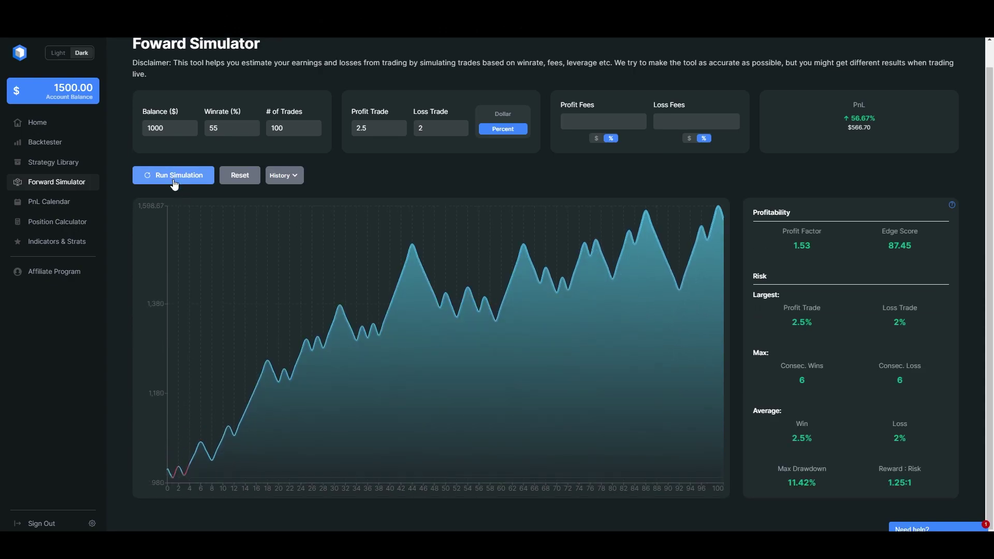
pyautogui.click(174, 184)
pyautogui.click(174, 184)
pyautogui.click(174, 184)
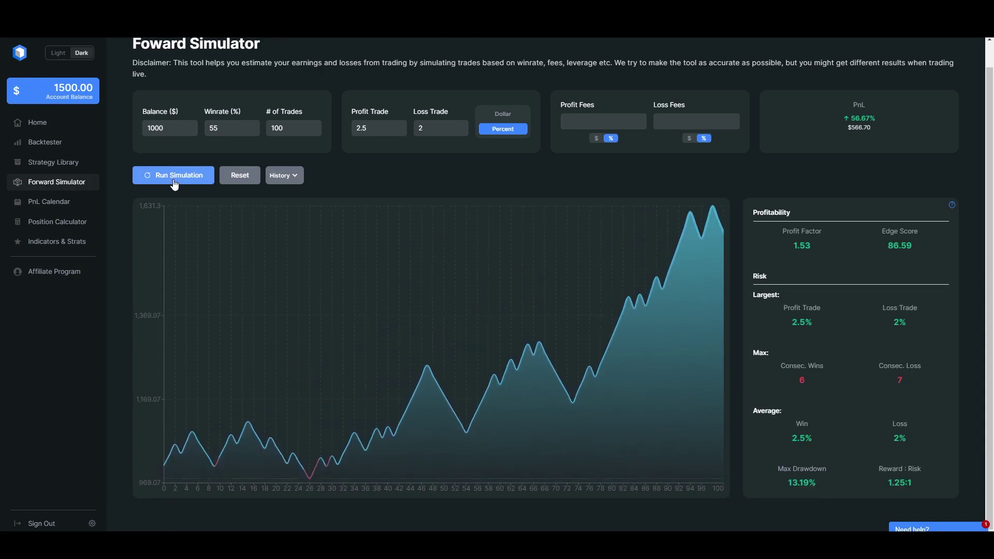
# Generate further equity curves with the same simulator settings and examine the latest run's max drawdown.
pyautogui.click(175, 184)
pyautogui.click(175, 183)
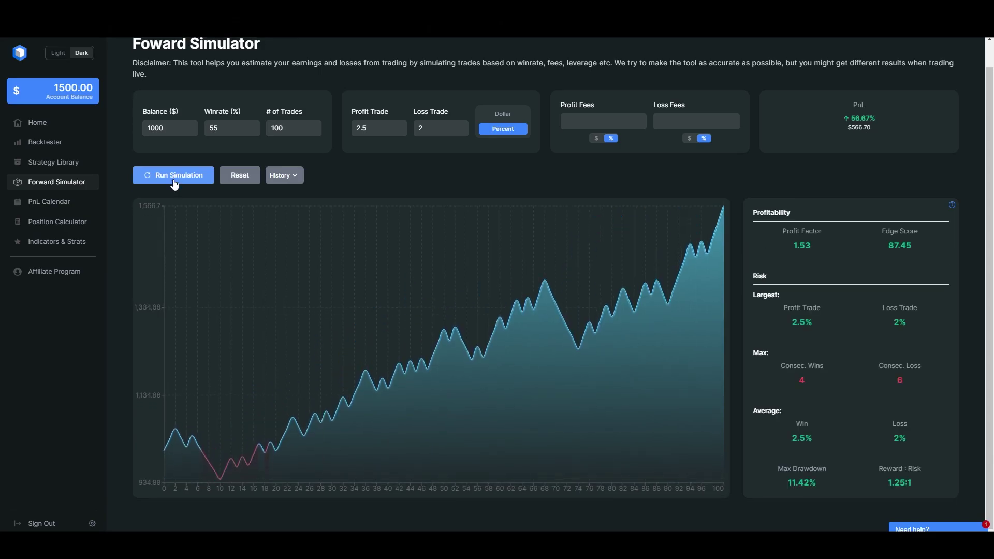
pyautogui.click(174, 184)
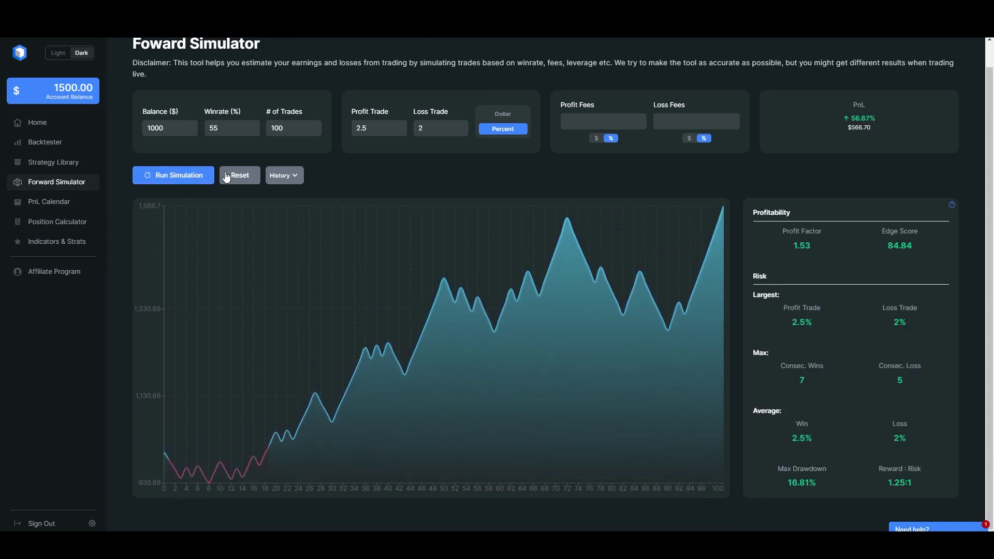
pyautogui.moveTo(821, 485); pyautogui.dragTo(775, 485)
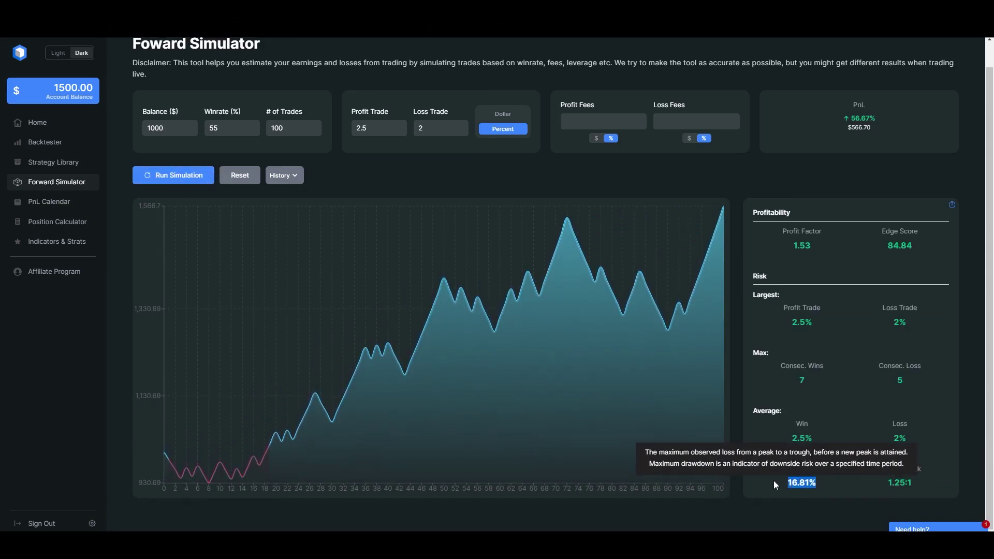
pyautogui.click(758, 474)
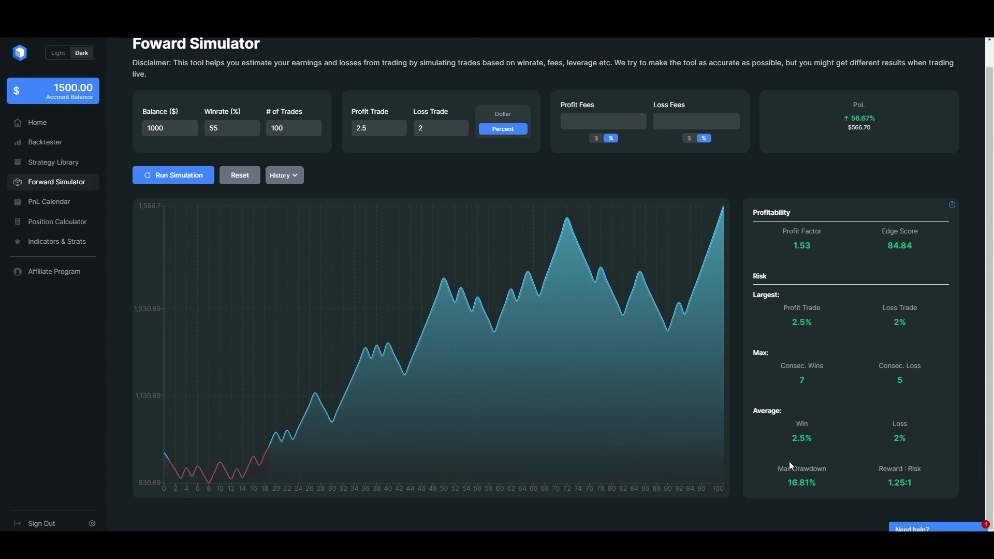
pyautogui.moveTo(834, 477)
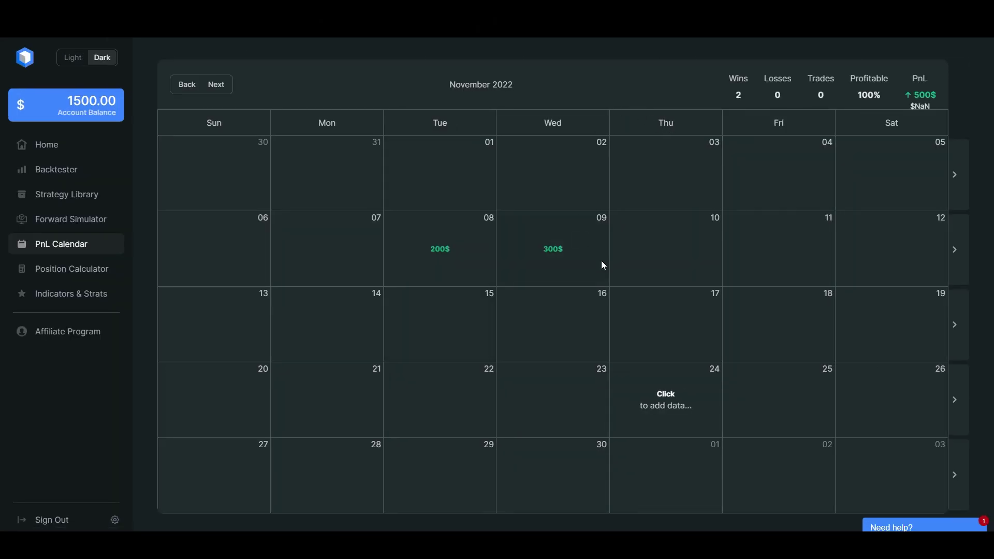
# Set the account balance to 1000.
pyautogui.click(75, 109)
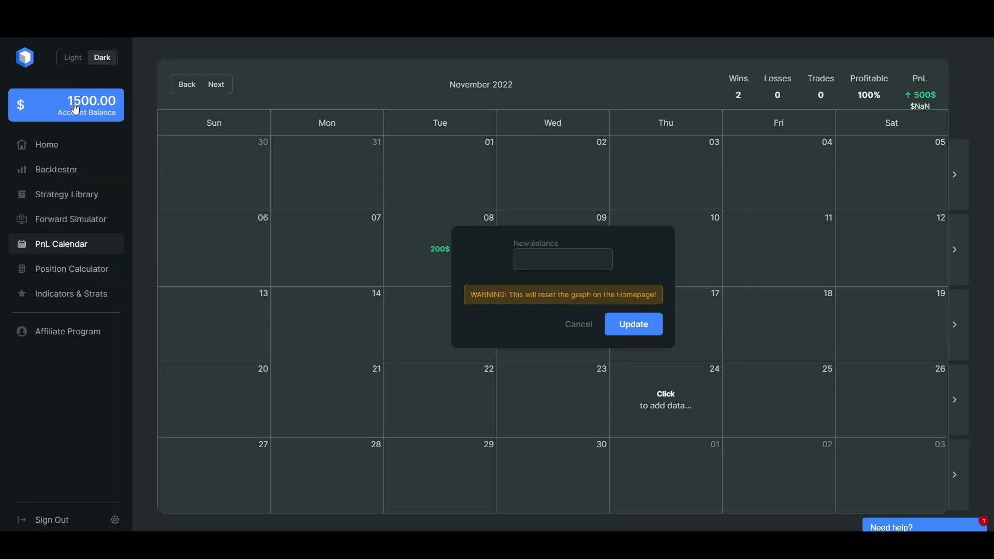
pyautogui.click(576, 325)
pyautogui.click(84, 103)
pyautogui.write('1000')
pyautogui.click(644, 326)
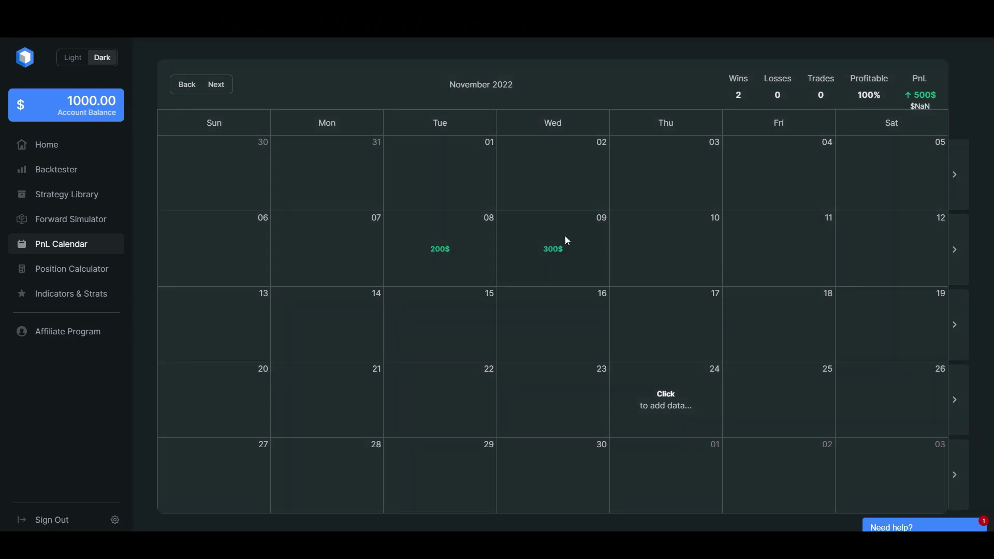
# Go to the Home dashboard and examine the Account Balance Graph.
pyautogui.click(64, 147)
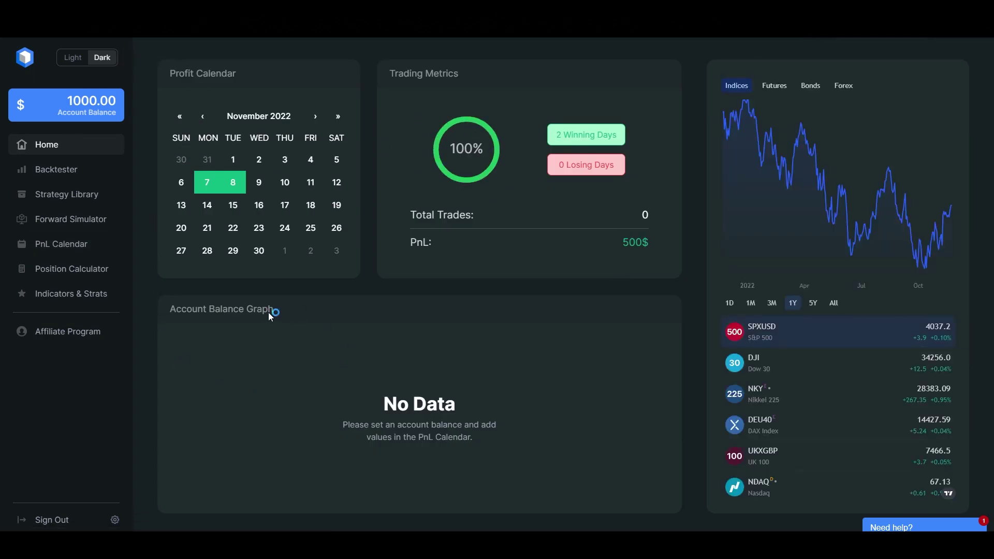
pyautogui.moveTo(203, 309); pyautogui.dragTo(362, 318)
pyautogui.click(417, 369)
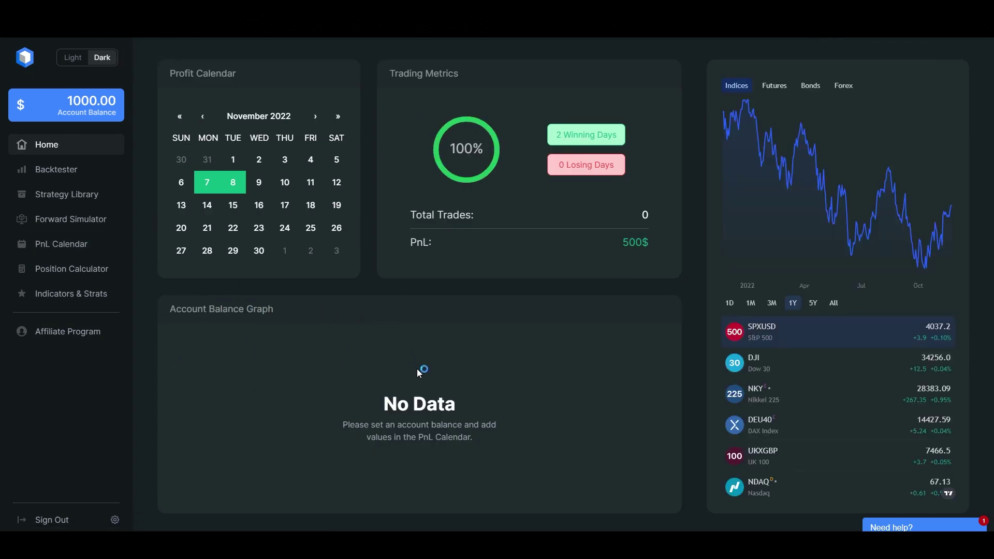
# In the PnL Calendar, enter a profit of $100 and 3 total trades for November 25, 2022.
pyautogui.click(78, 244)
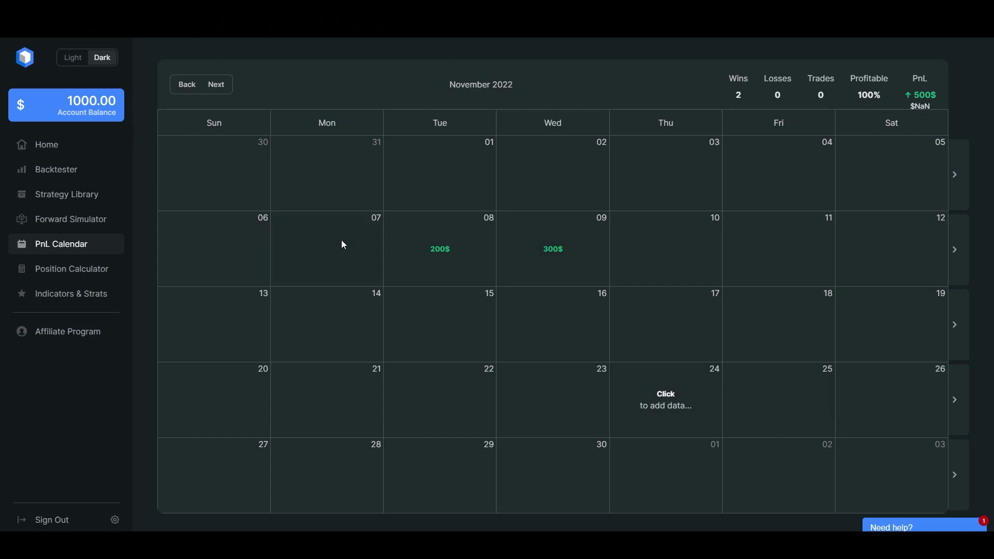
pyautogui.click(843, 429)
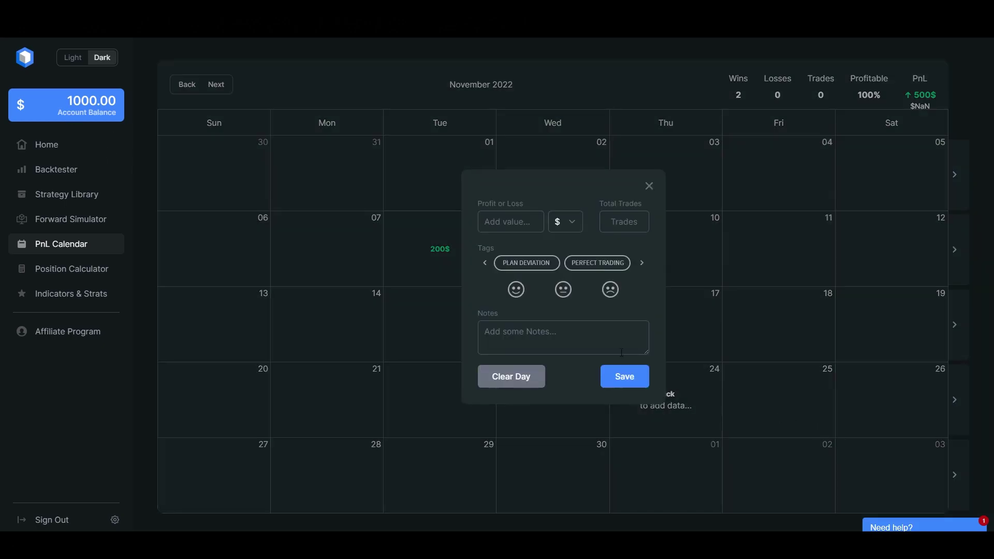
pyautogui.click(651, 189)
pyautogui.click(803, 389)
pyautogui.click(523, 220)
pyautogui.write('100')
pyautogui.click(621, 214)
pyautogui.write('3')
# Tag the November 25 entry as Perfect Trading, mark it with the happy face, and save it.
pyautogui.click(642, 263)
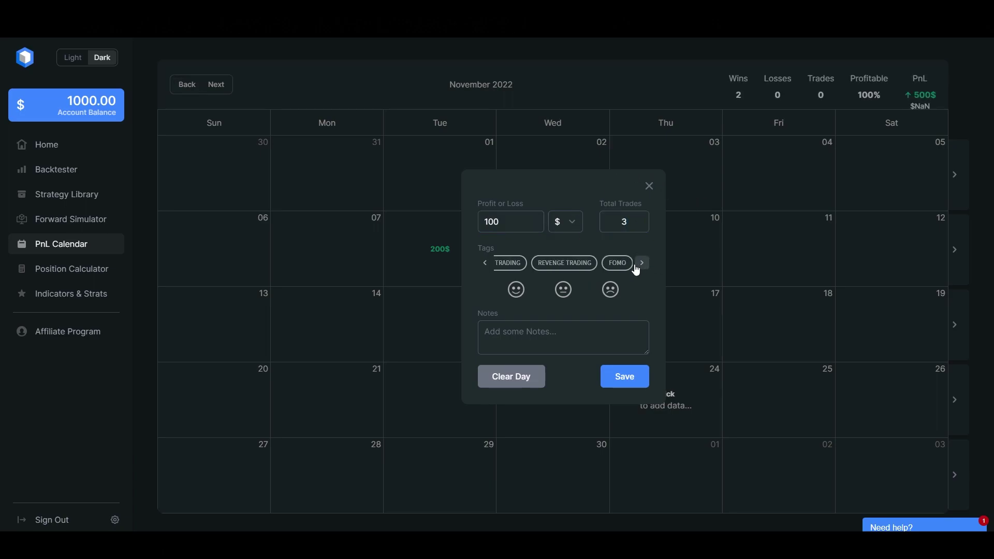
pyautogui.click(485, 263)
pyautogui.click(572, 263)
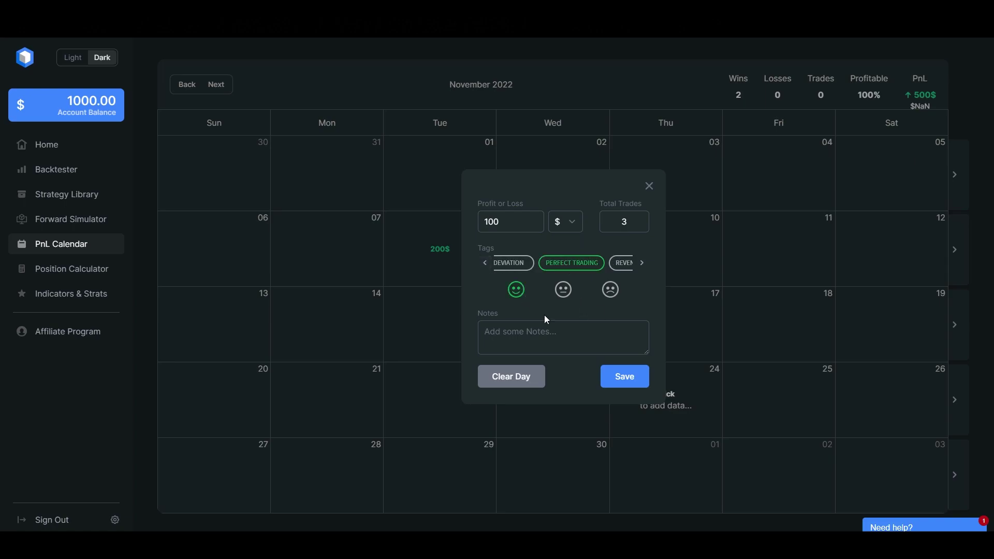
pyautogui.click(633, 378)
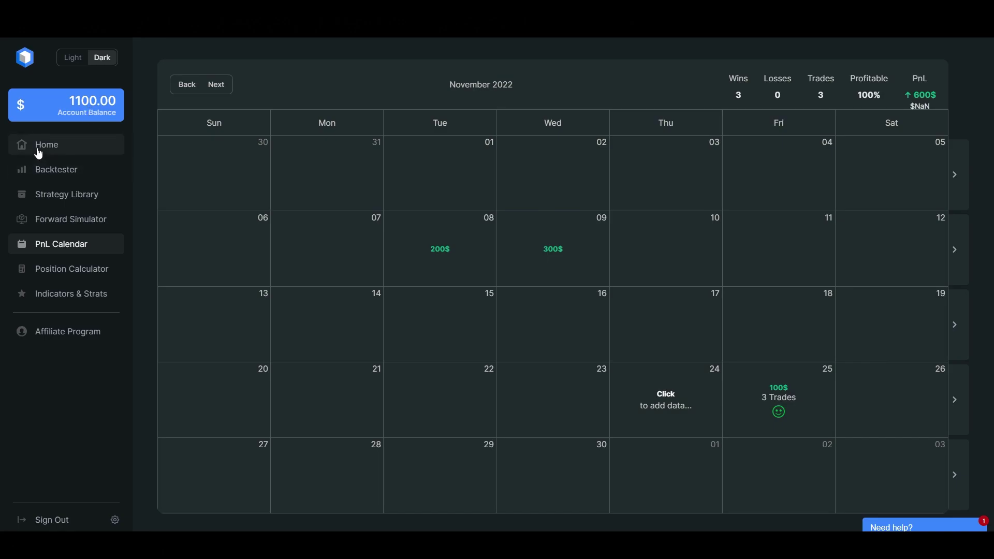
# Return to the Home dashboard and review the profit calendar and trading metrics.
pyautogui.click(99, 147)
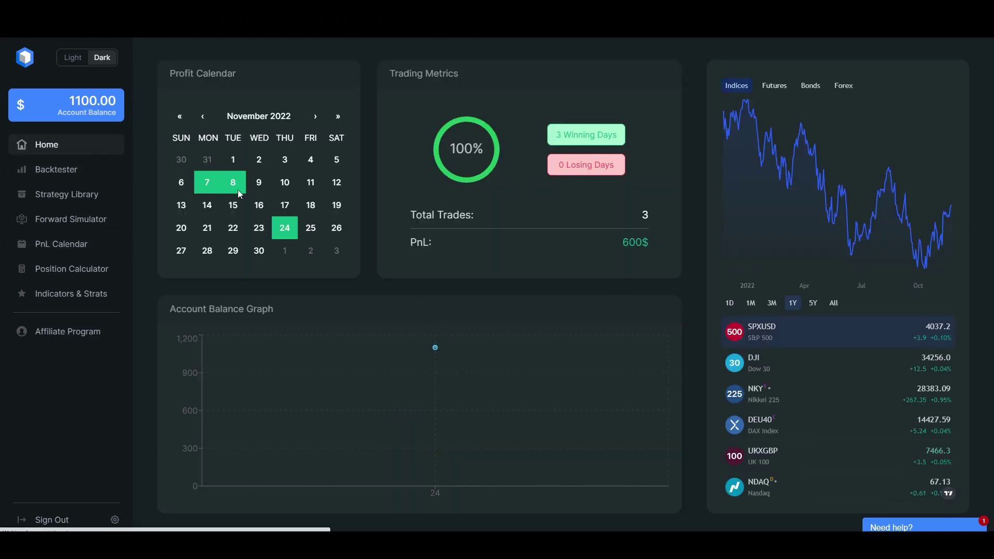
pyautogui.moveTo(681, 249)
pyautogui.mouseDown()
pyautogui.moveTo(499, 131)
pyautogui.moveTo(691, 249)
pyautogui.mouseUp()
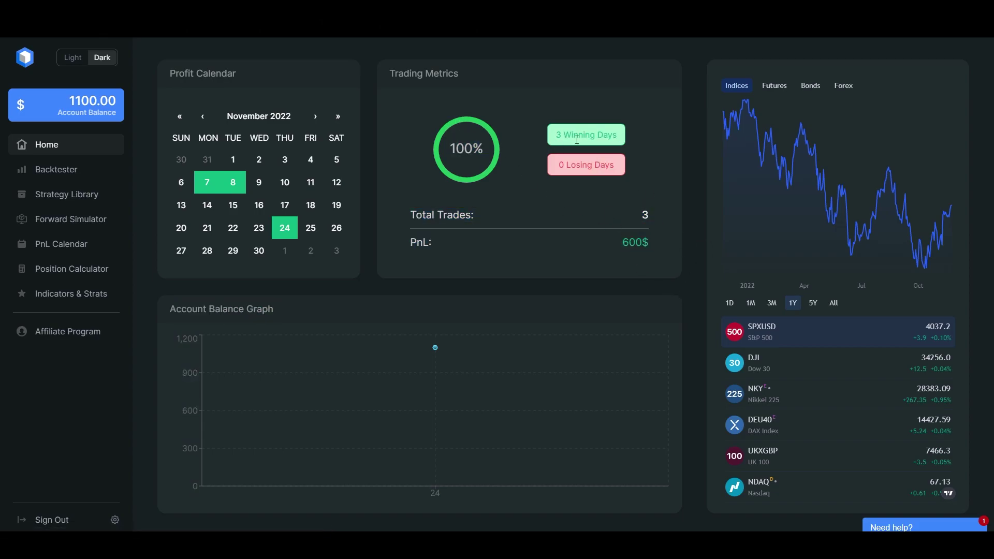
pyautogui.moveTo(653, 242)
pyautogui.mouseDown()
pyautogui.moveTo(611, 243)
pyautogui.moveTo(672, 240)
pyautogui.moveTo(623, 243)
pyautogui.moveTo(653, 243)
pyautogui.mouseUp()
# In the PnL Calendar, enter a profit of $600 and 6 total trades for November 28, 2022.
pyautogui.click(57, 170)
pyautogui.click(61, 244)
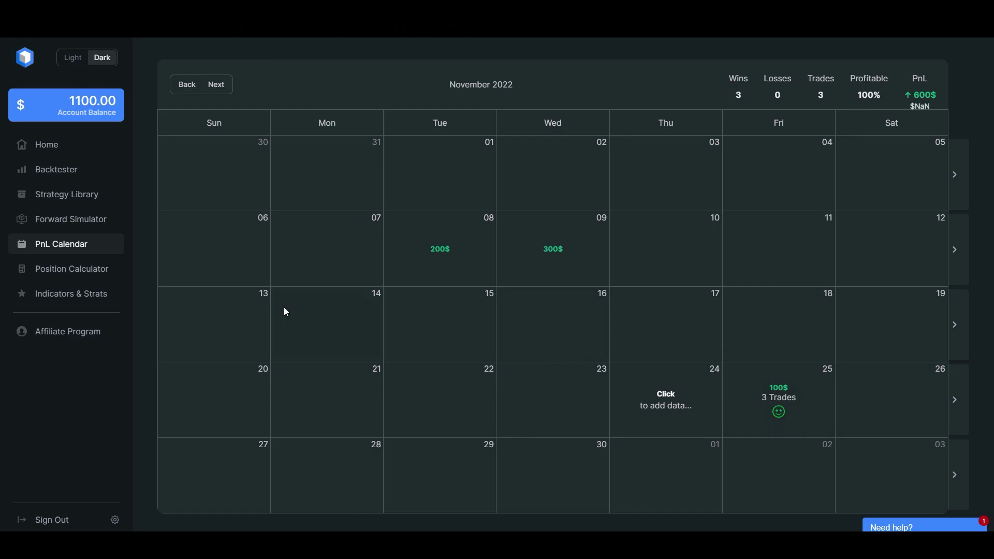
pyautogui.click(310, 465)
pyautogui.click(518, 219)
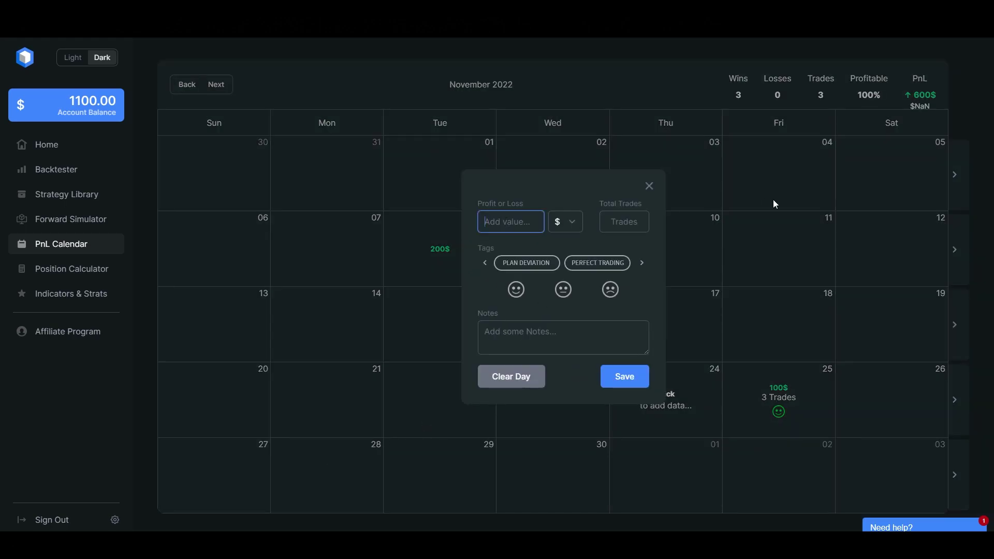
pyautogui.write('600')
pyautogui.click(642, 222)
pyautogui.write('3')
pyautogui.press('BackSpace')
pyautogui.write('6')
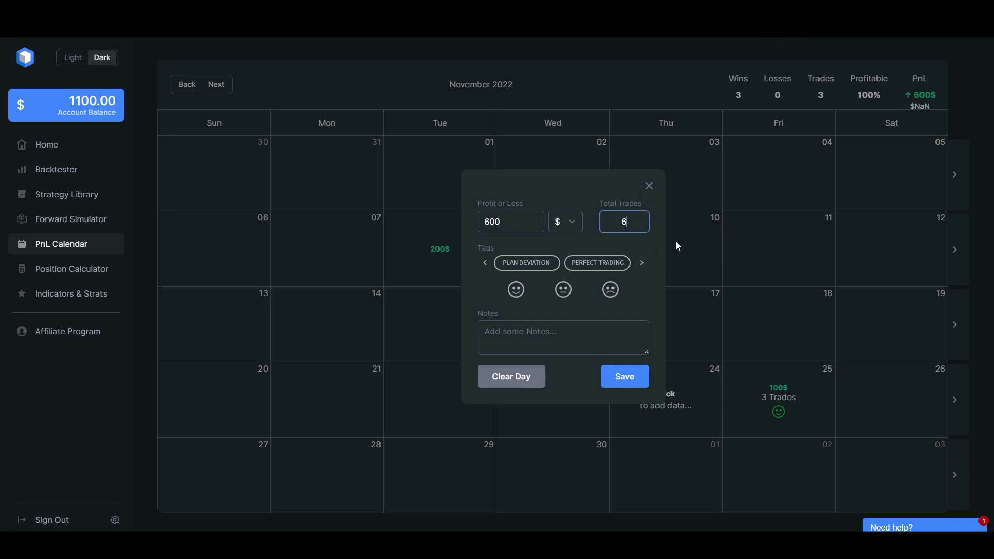
# Tag the November 28 entry as Perfect Trading, mark it with the happy face, and save it.
pyautogui.click(583, 262)
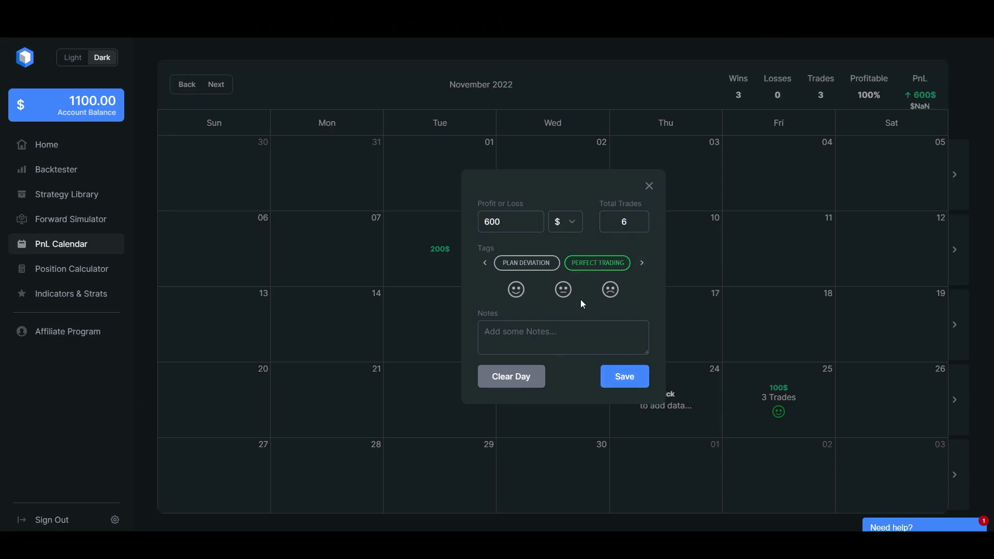
pyautogui.click(517, 290)
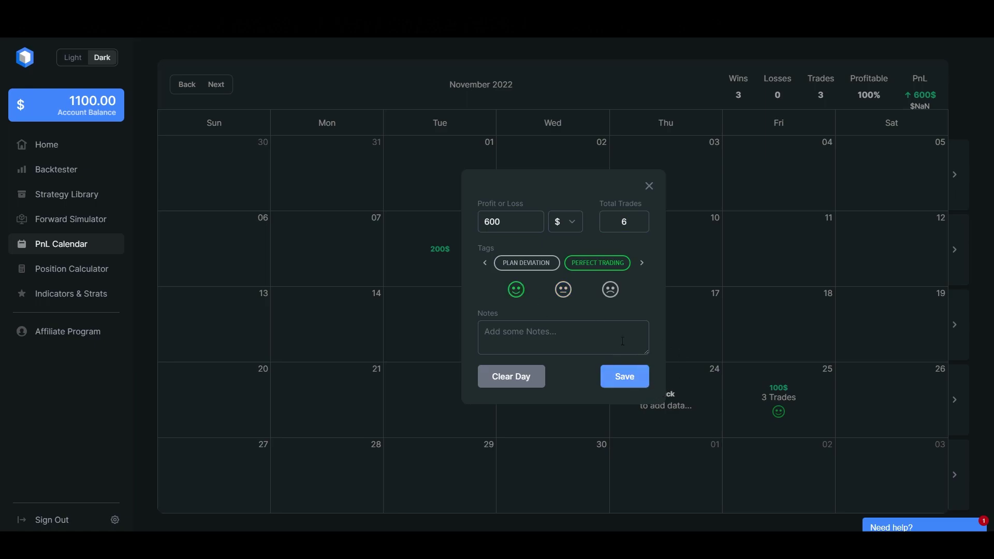
pyautogui.click(634, 376)
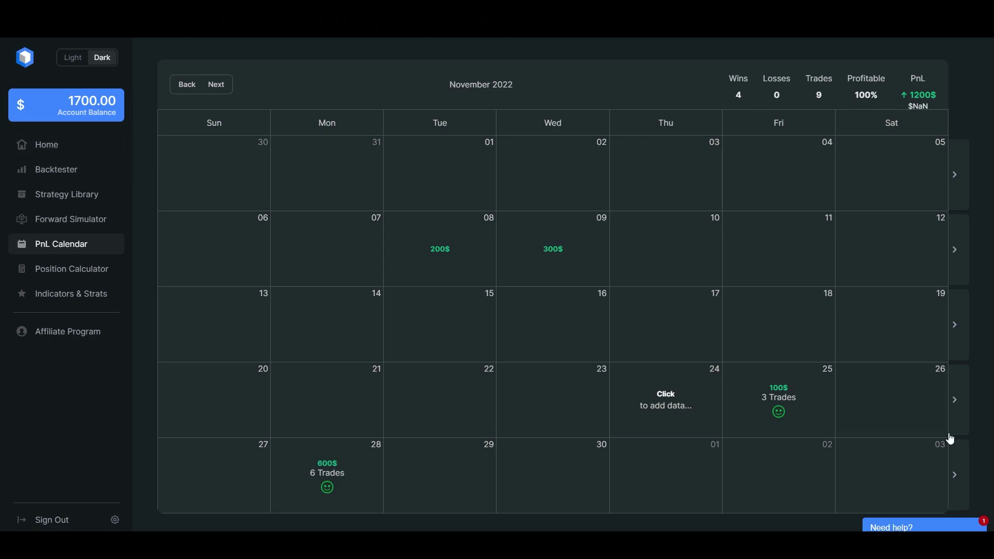
# Expand and collapse the weekly summaries for the last two weeks of November 2022.
pyautogui.click(965, 460)
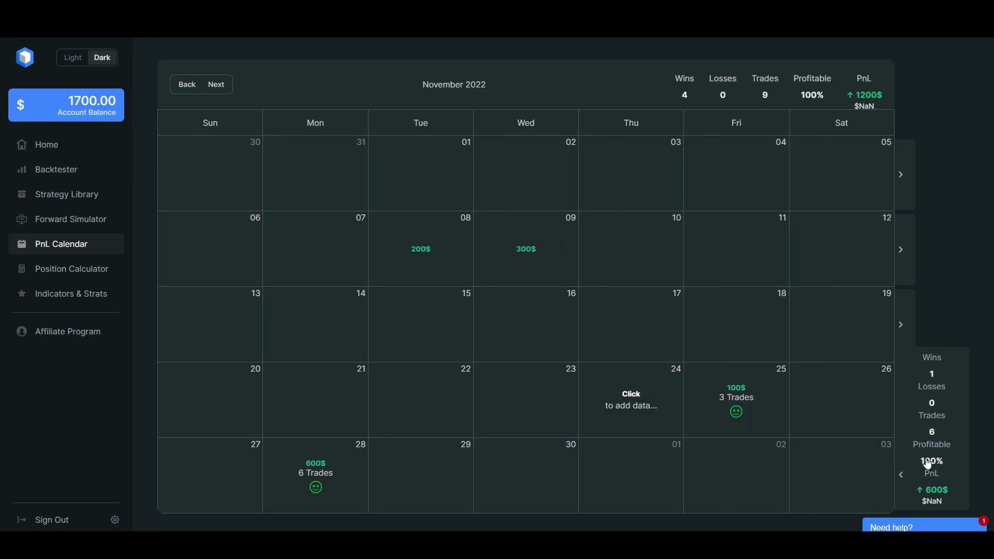
pyautogui.click(902, 475)
pyautogui.click(961, 423)
pyautogui.click(902, 399)
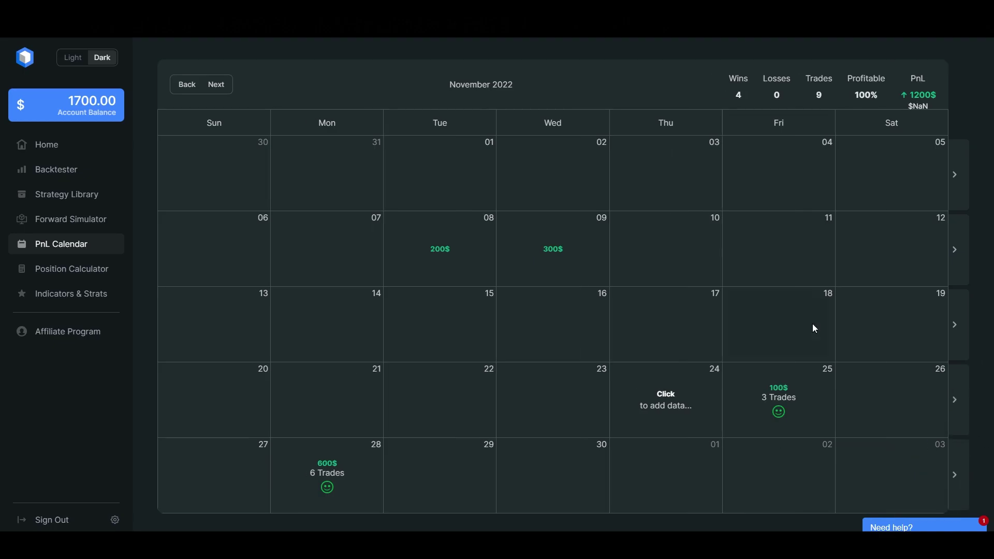
# Examine the PnL Calendar's monthly statistics and the Home dashboard's balance graph.
pyautogui.moveTo(886, 86); pyautogui.dragTo(622, 77)
pyautogui.click(764, 91)
pyautogui.click(70, 169)
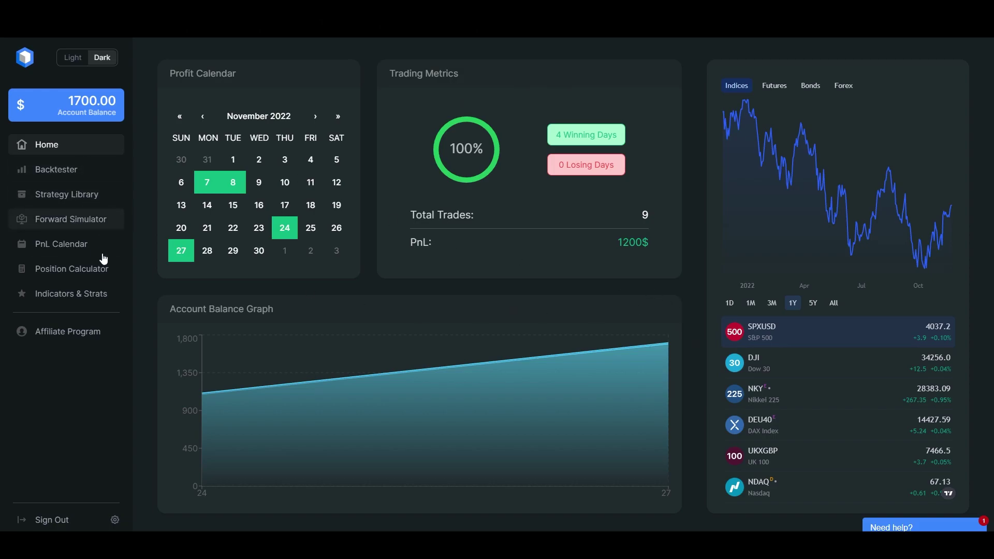
# Open Indicators & Strats and browse both the indicator leaderboard and the published strategies.
pyautogui.click(89, 292)
pyautogui.scroll(-2, 275, 218)
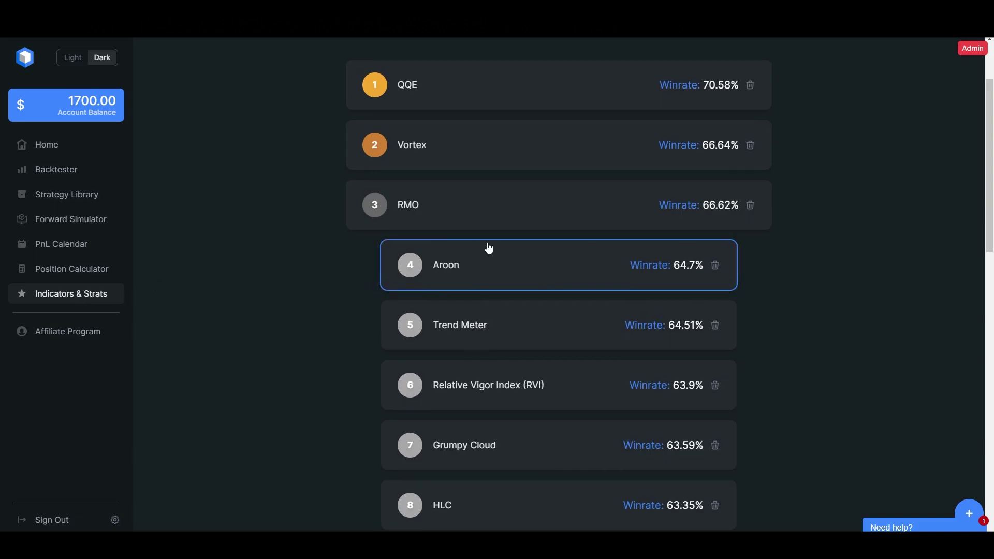
pyautogui.scroll(2, 486, 246)
pyautogui.click(592, 129)
pyautogui.scroll(-7, 642, 362)
pyautogui.scroll(7, 641, 408)
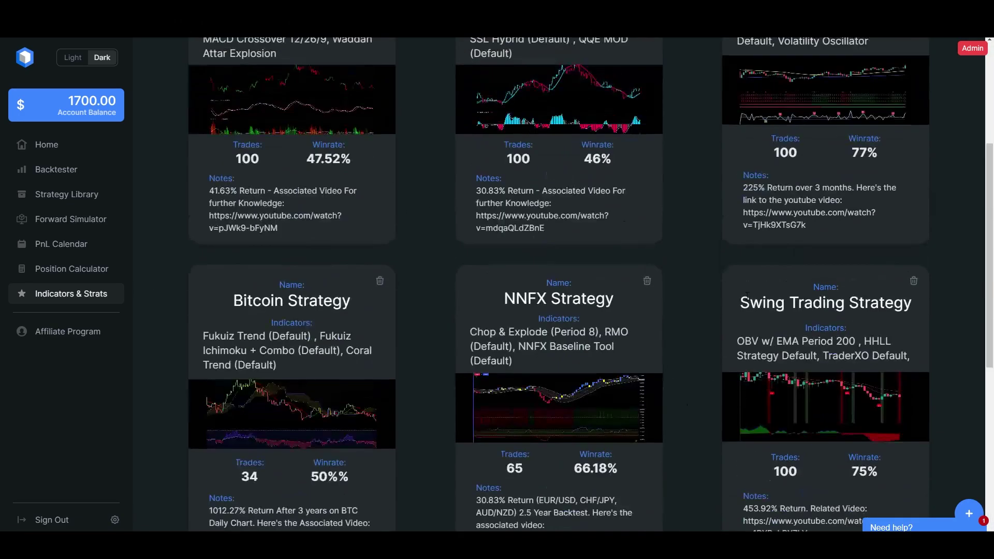
pyautogui.click(524, 127)
pyautogui.scroll(-6, 607, 459)
pyautogui.scroll(6, 607, 459)
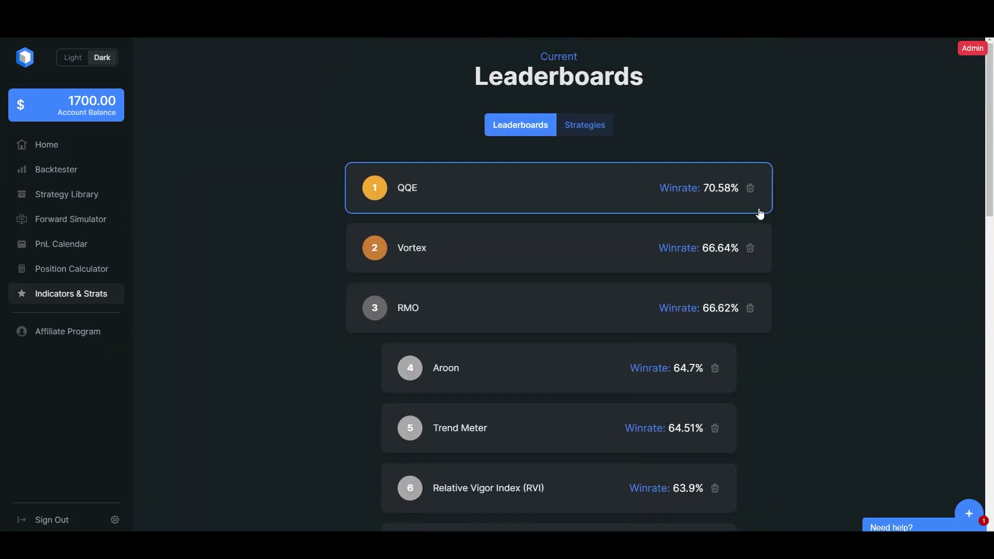
# Look through the strategy cards and the indicator leaderboard once more, and return to the Home dashboard.
pyautogui.click(577, 123)
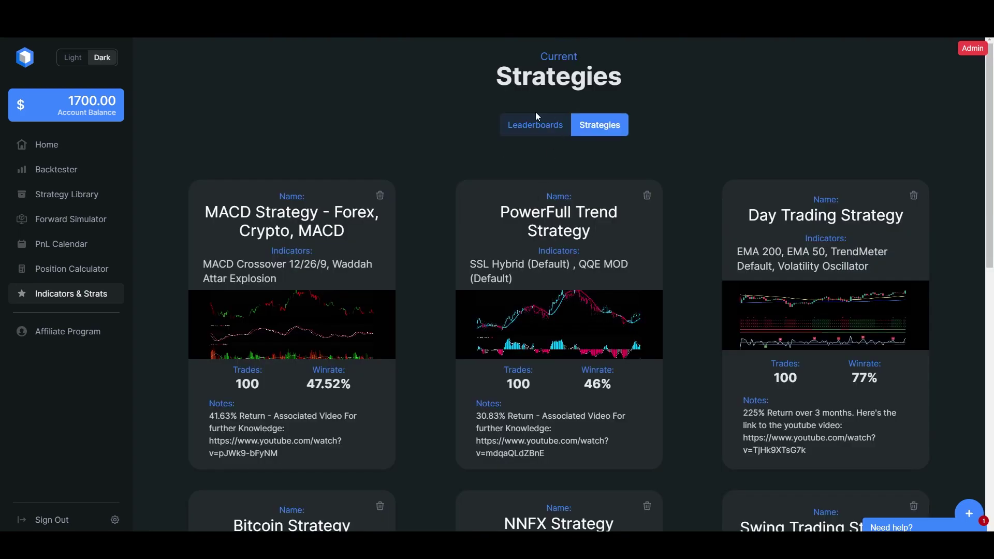
pyautogui.click(520, 125)
pyautogui.scroll(-1, 606, 255)
pyautogui.scroll(1, 606, 255)
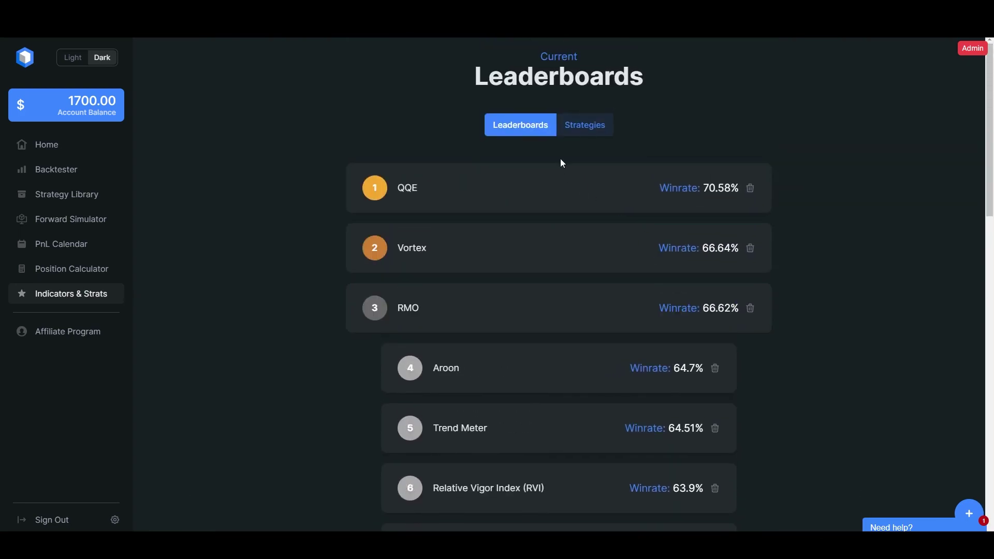
pyautogui.click(600, 129)
pyautogui.scroll(-8, 752, 298)
pyautogui.scroll(8, 782, 269)
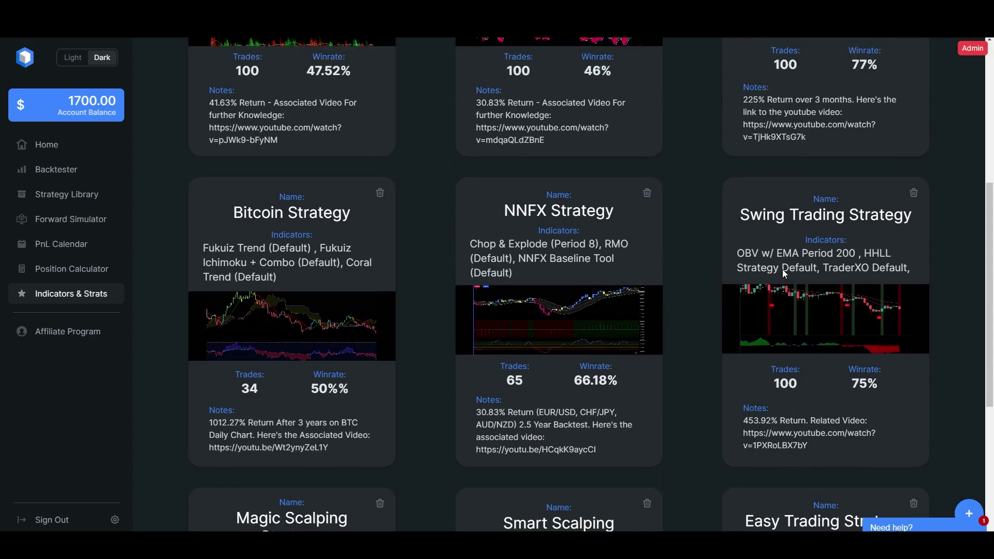
pyautogui.click(46, 144)
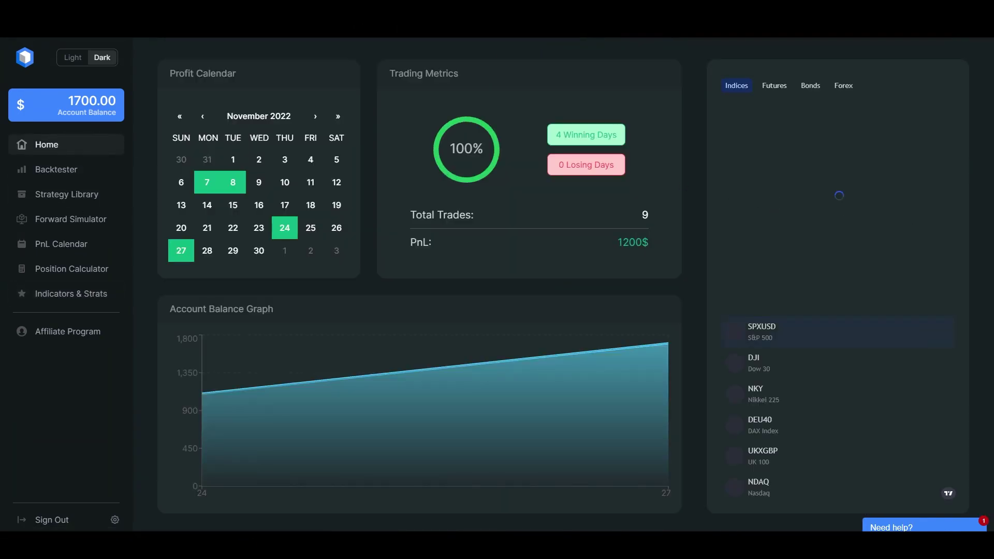